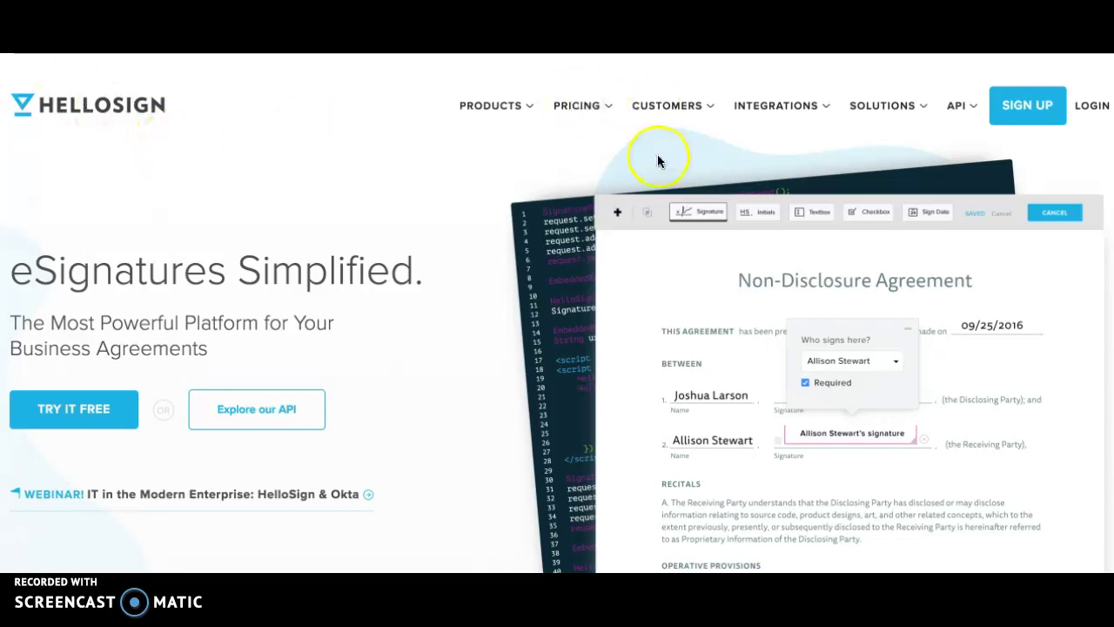
- Create a new HelloSign account by signing up with a Google account
left_click(473, 106)
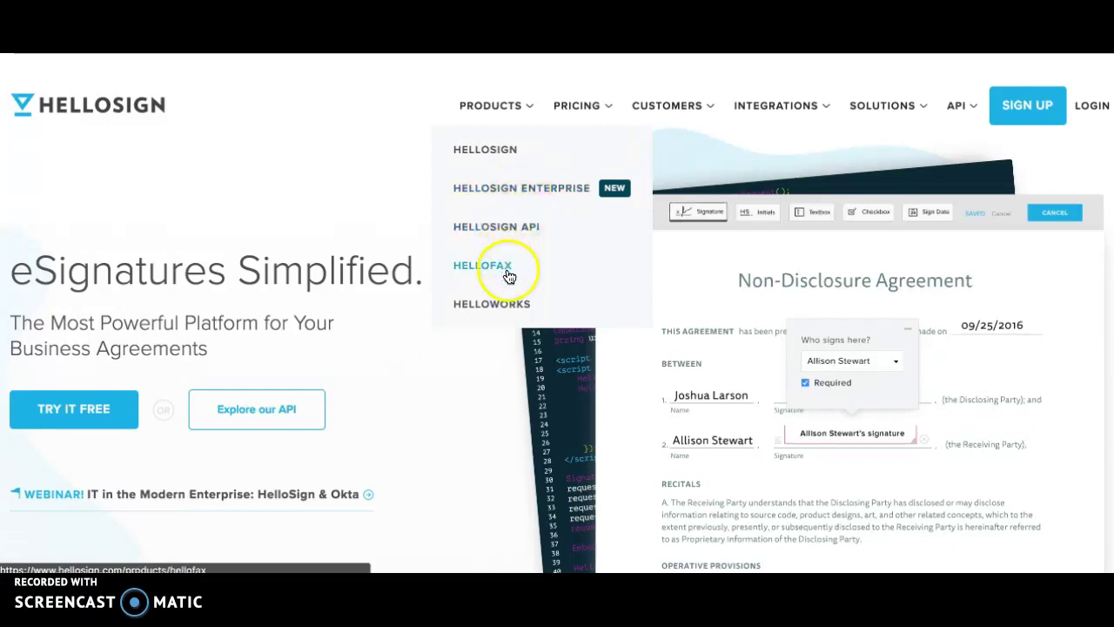
mouse_move(653, 131)
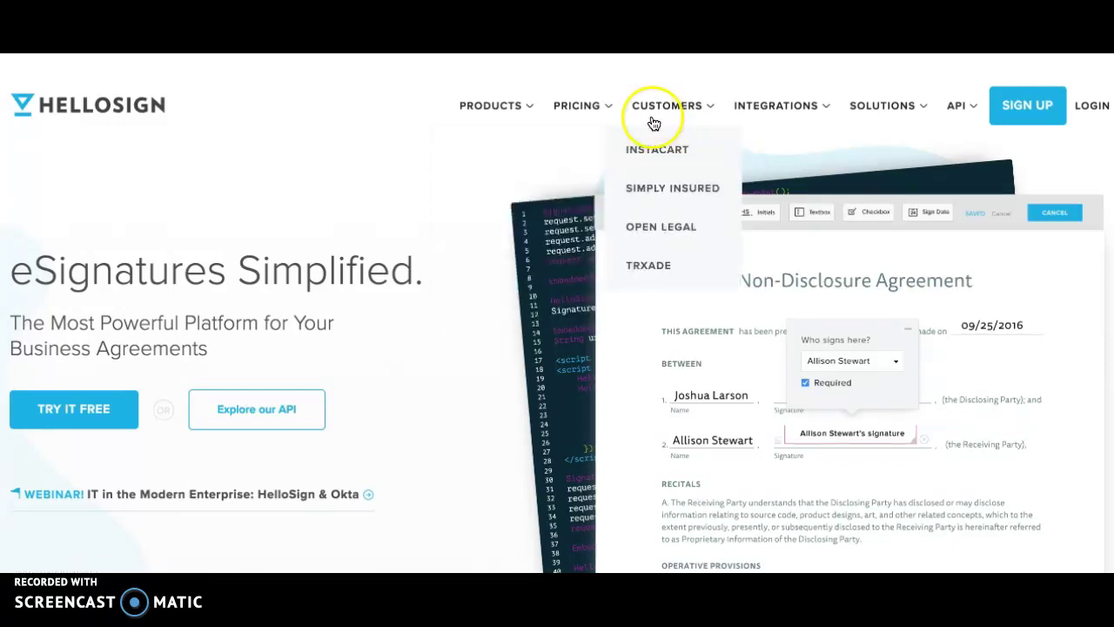
mouse_move(761, 126)
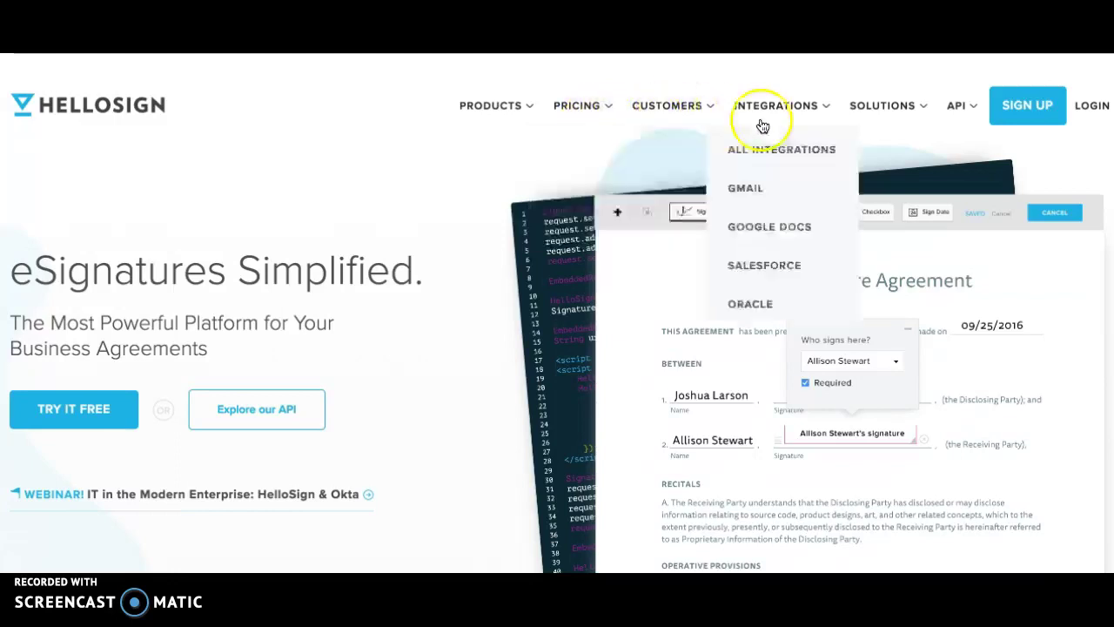
left_click(1044, 115)
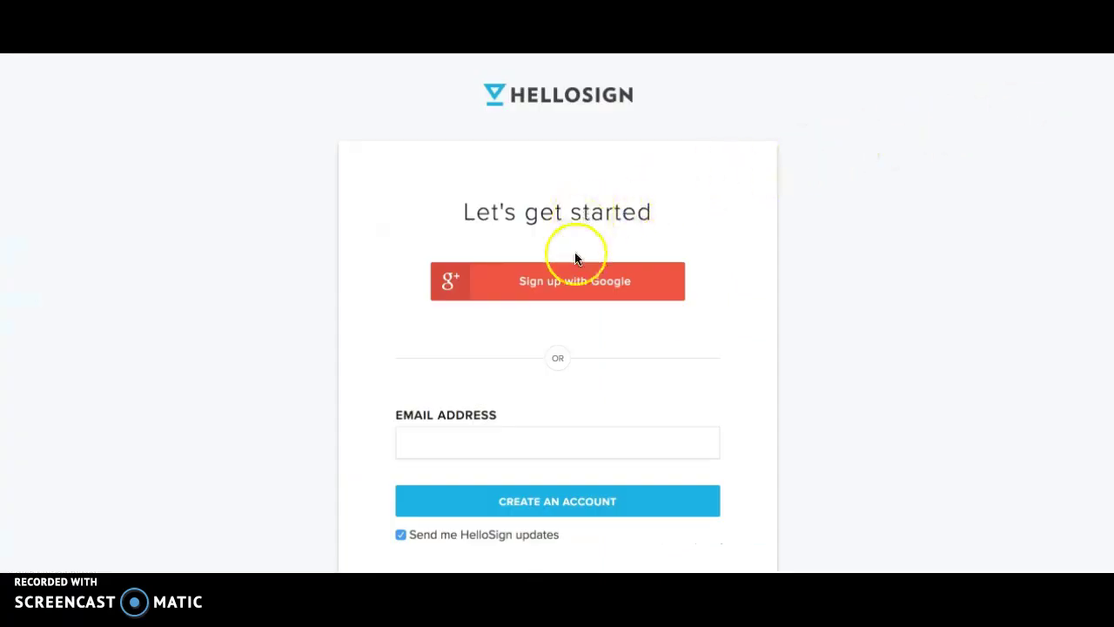
left_click(581, 289)
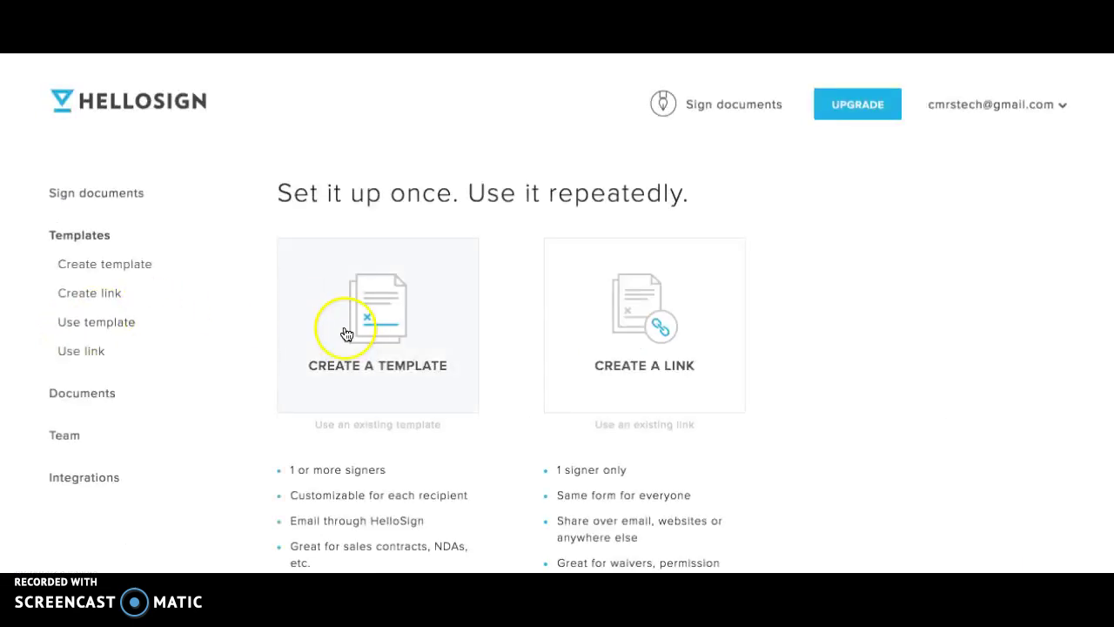
- Open Documents and review the two completed agreements listed
scroll(571, 439, "down", 3)
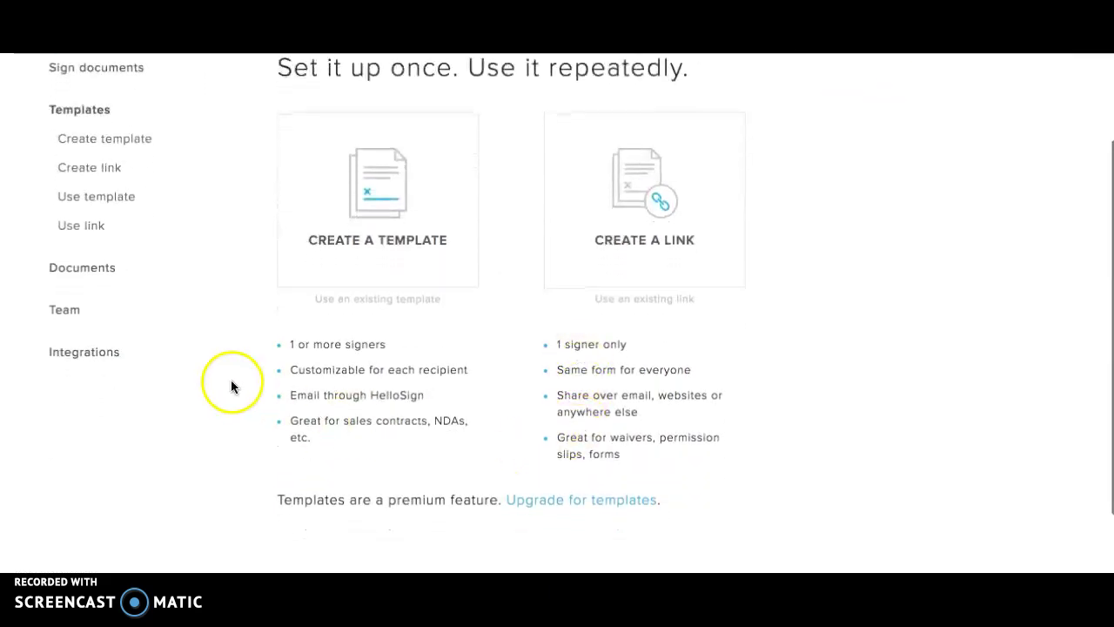
left_click(78, 267)
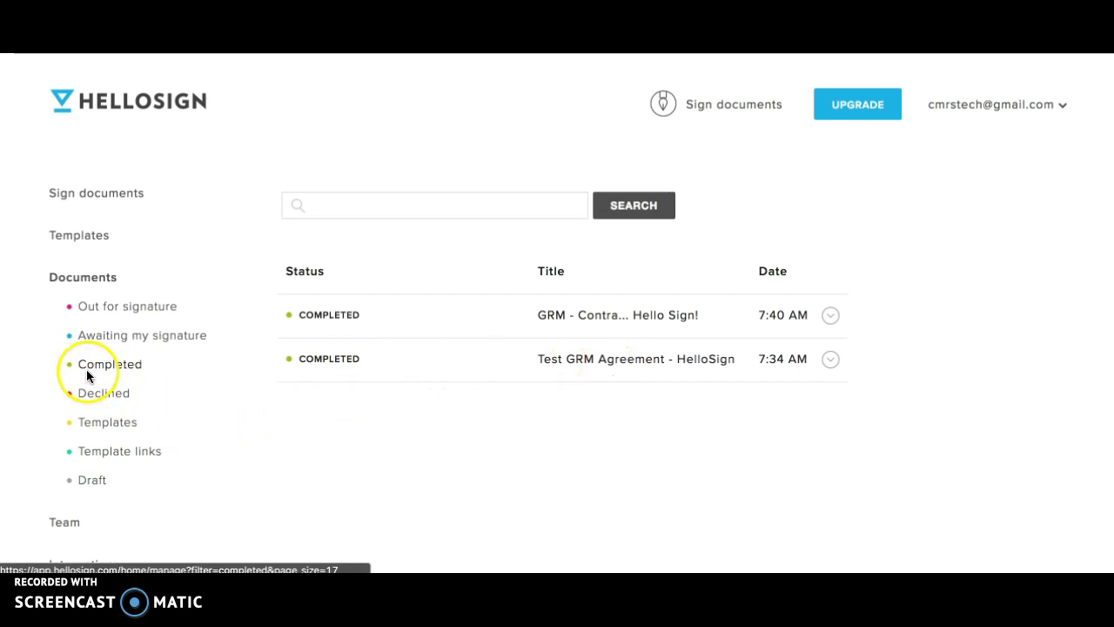
scroll(86, 376, "down", 3)
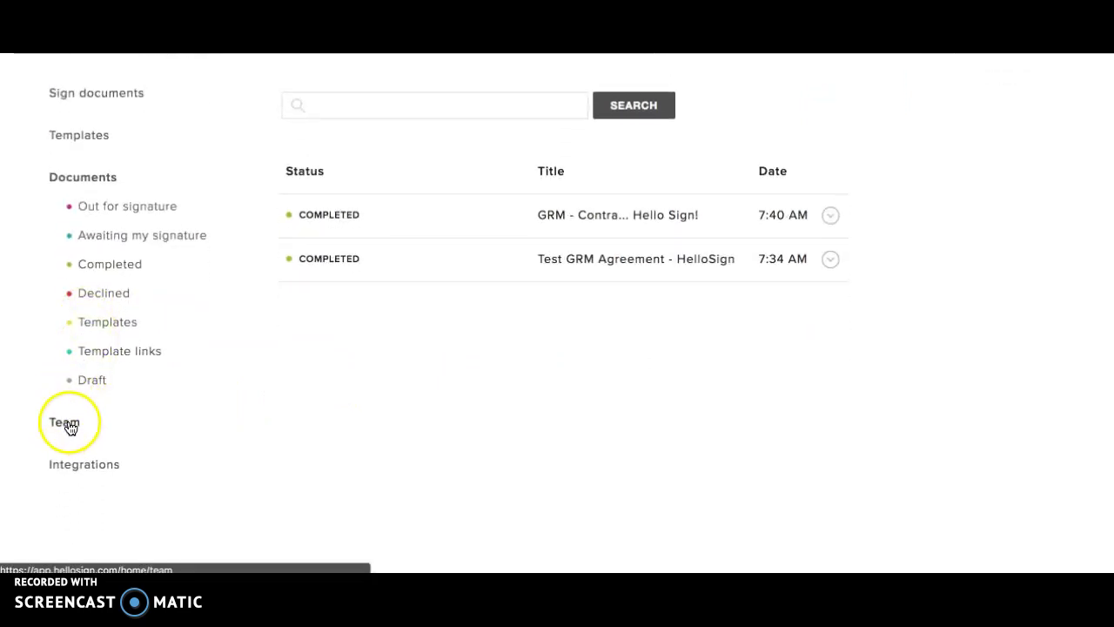
scroll(70, 426, "up", 3)
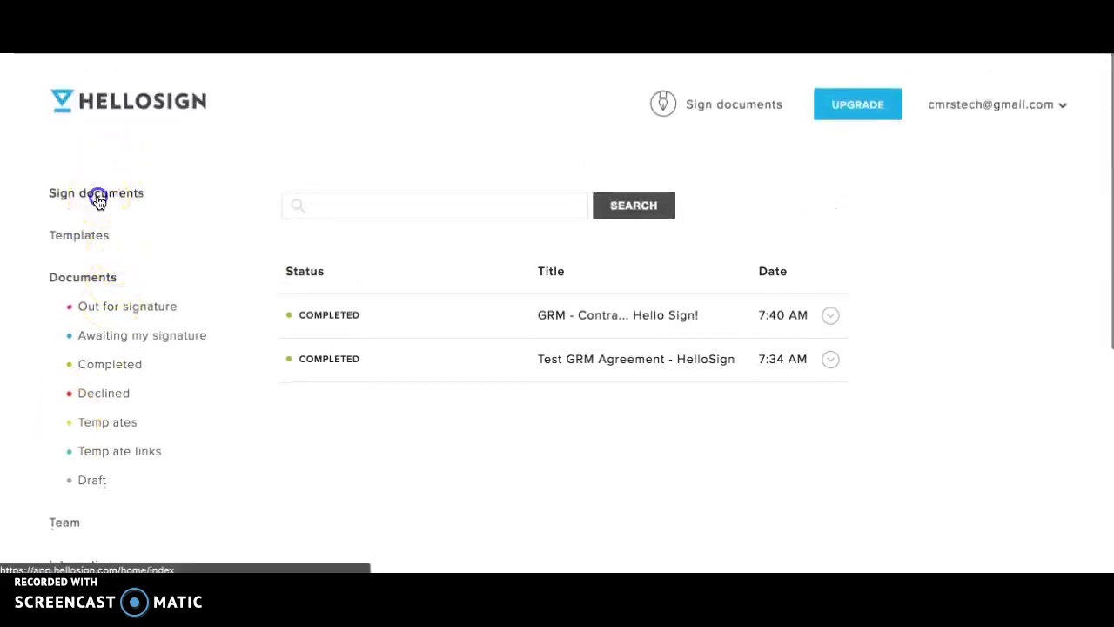
- Return to Sign documents and open the account menu showing the signature and credits
left_click(96, 195)
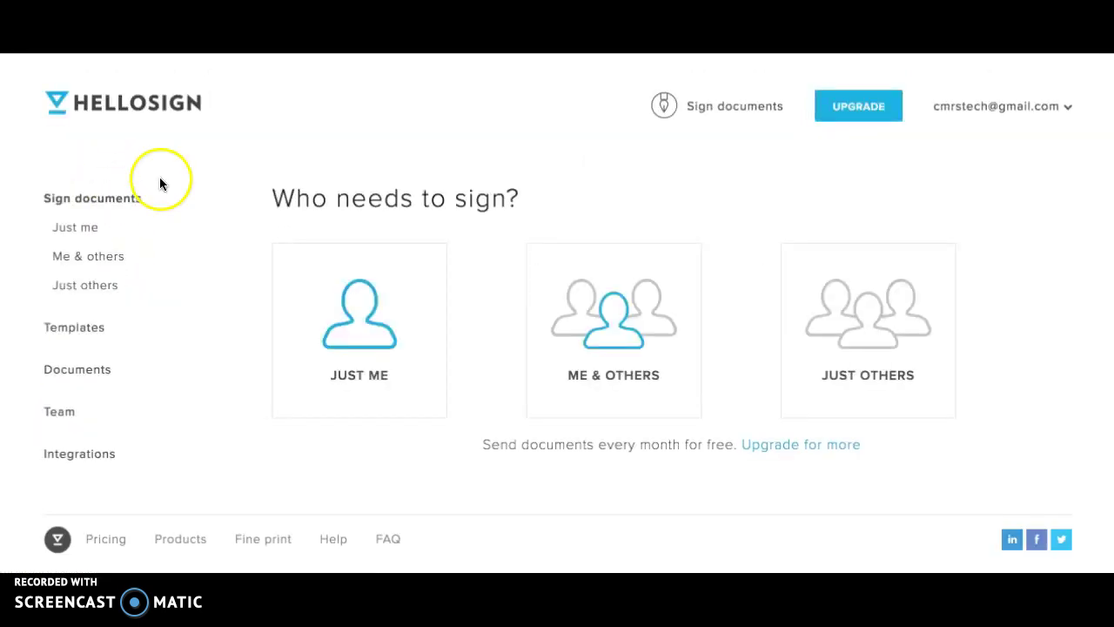
left_click(1047, 108)
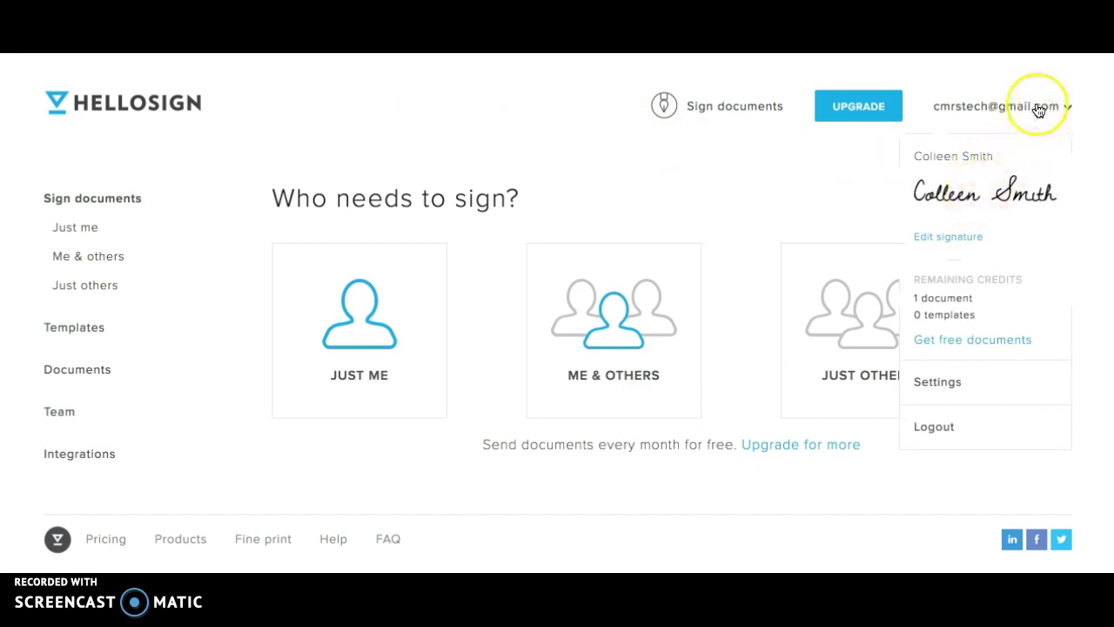
- Replace the saved signature with a typed one in a different cursive font
left_click(948, 240)
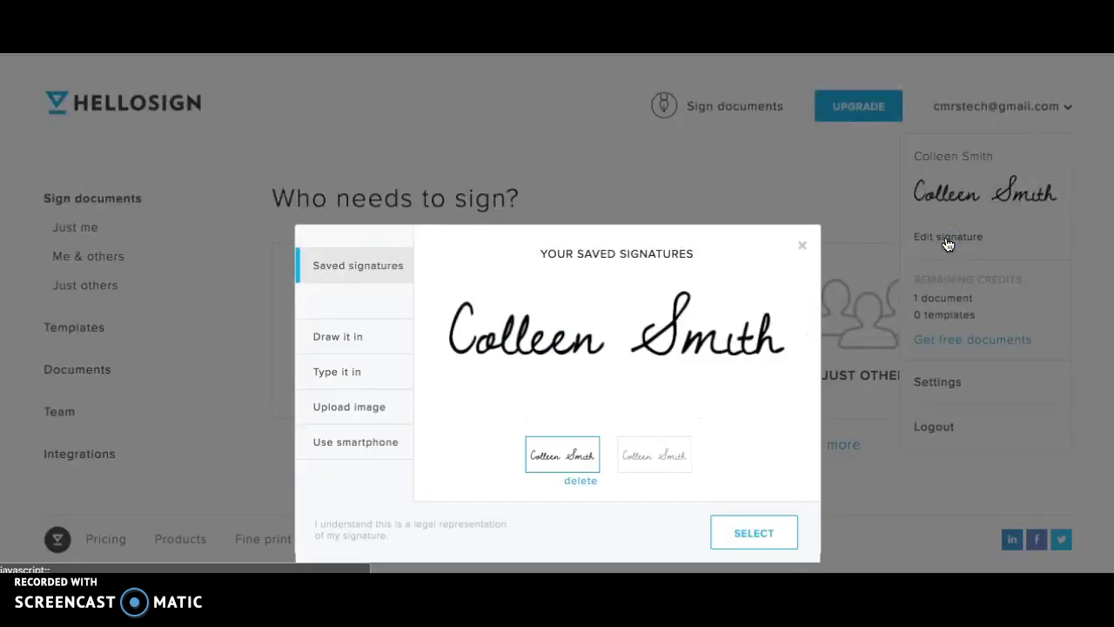
left_click(366, 334)
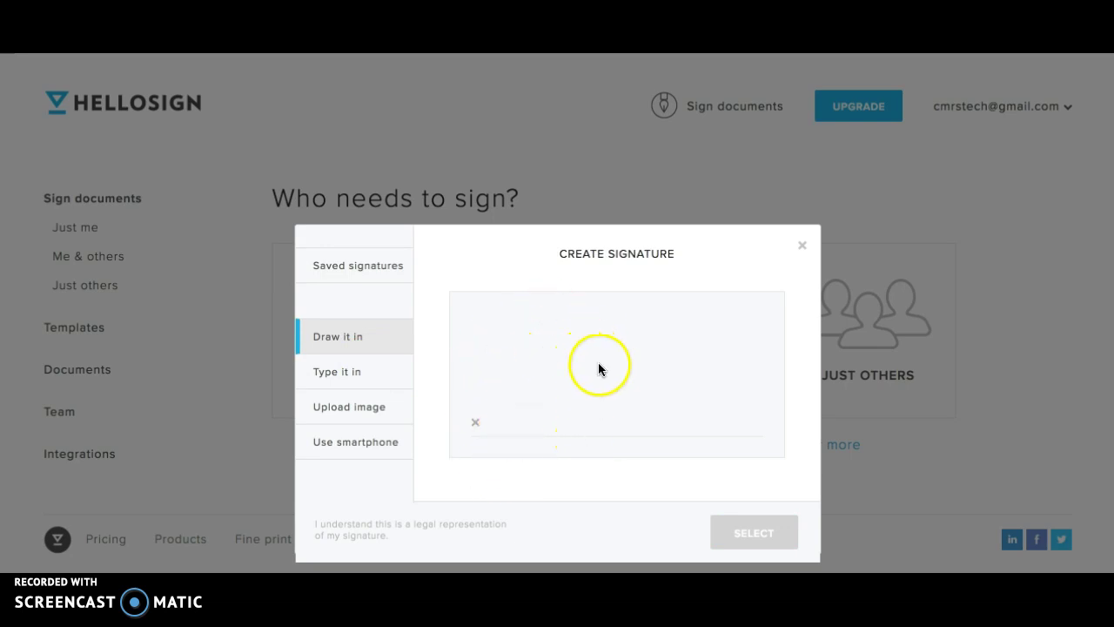
left_click(334, 386)
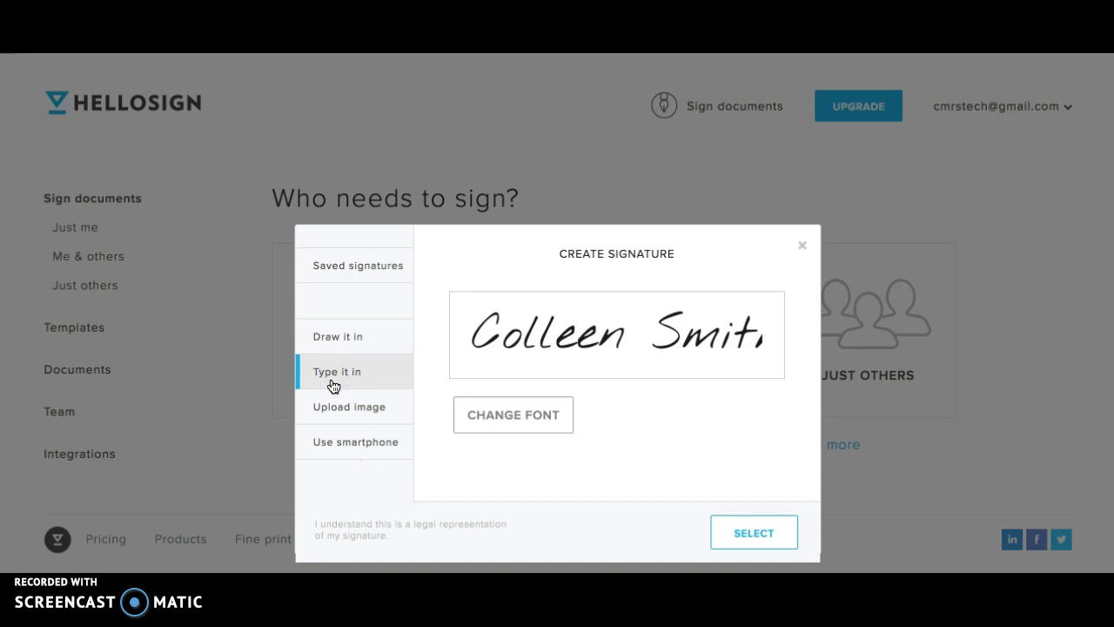
left_click(542, 411)
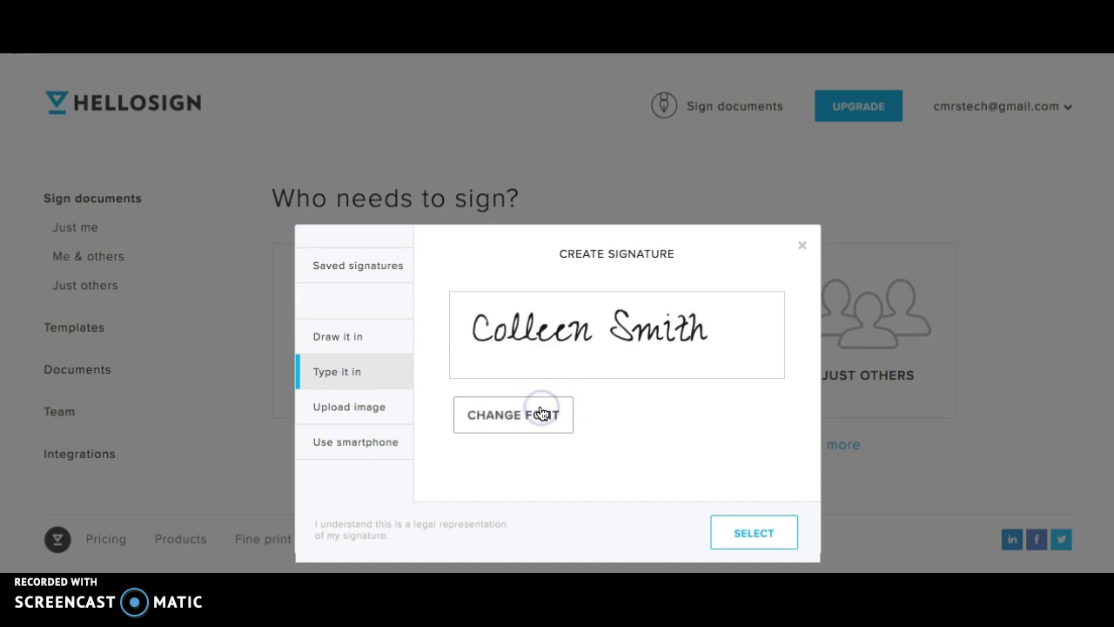
left_click(542, 413)
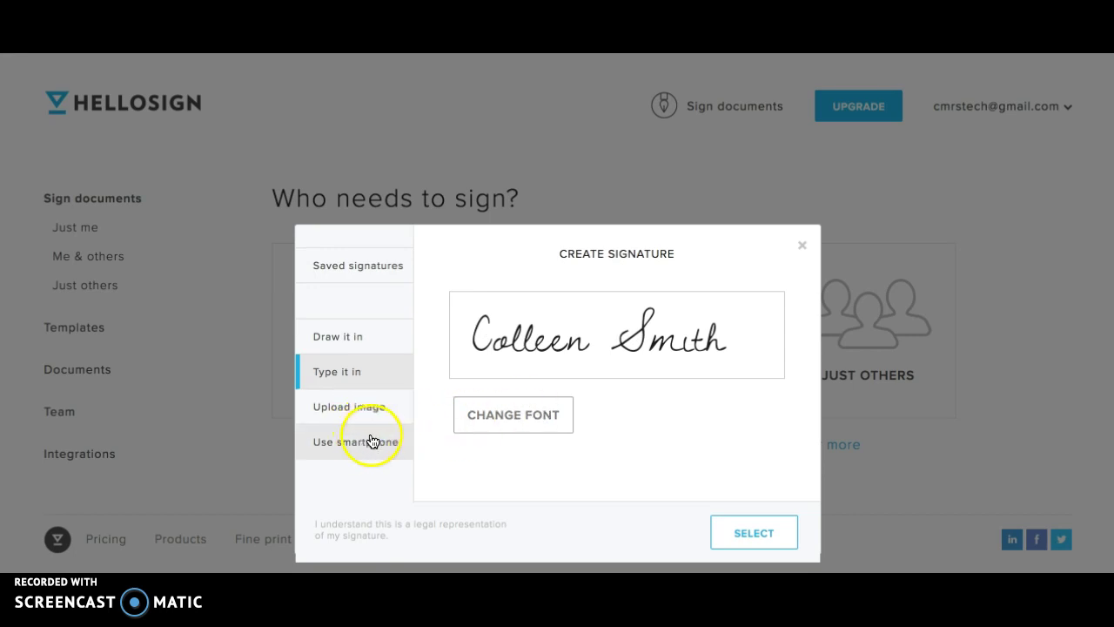
left_click(759, 535)
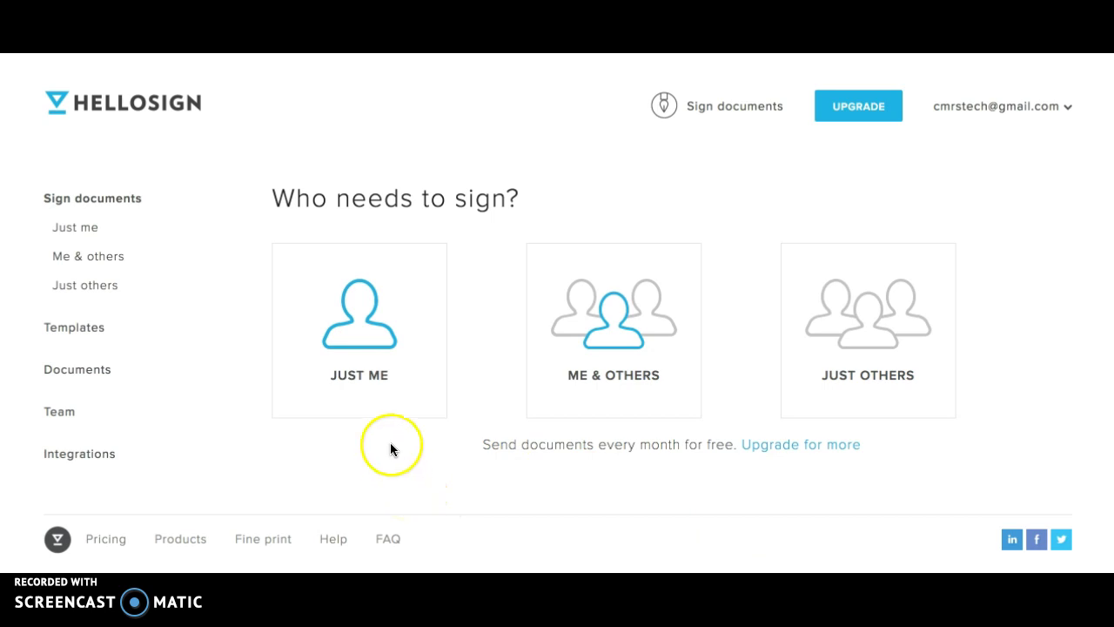
- Choose Just me to sign a document yourself
left_click(361, 350)
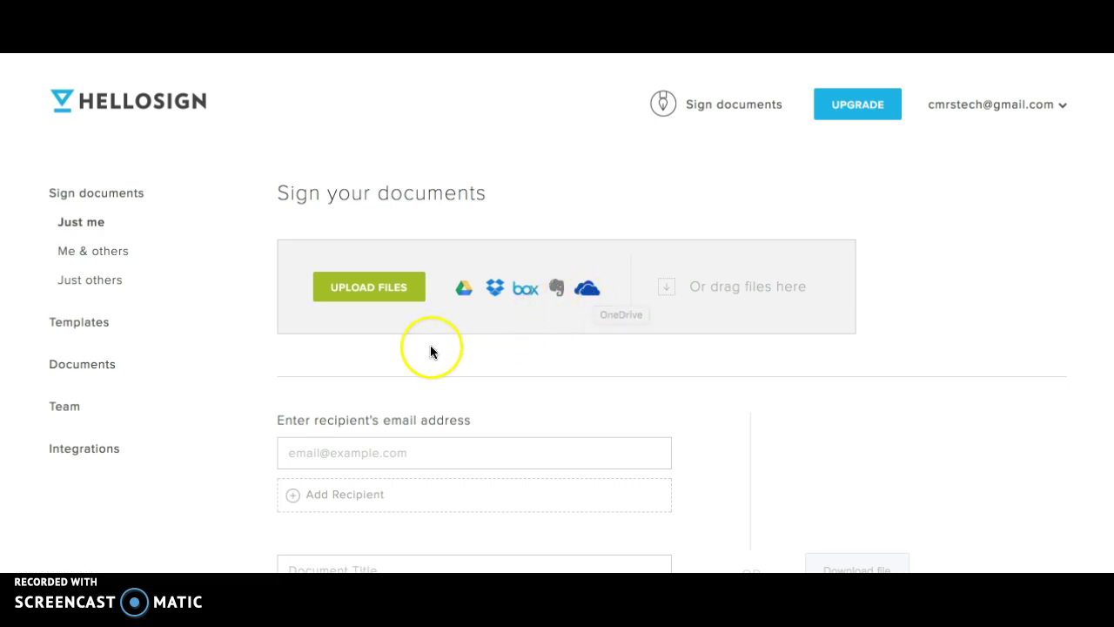
- Upload the LEARN graduate mentor agreement PDF from the Desktop and open it for filling out
left_click(365, 290)
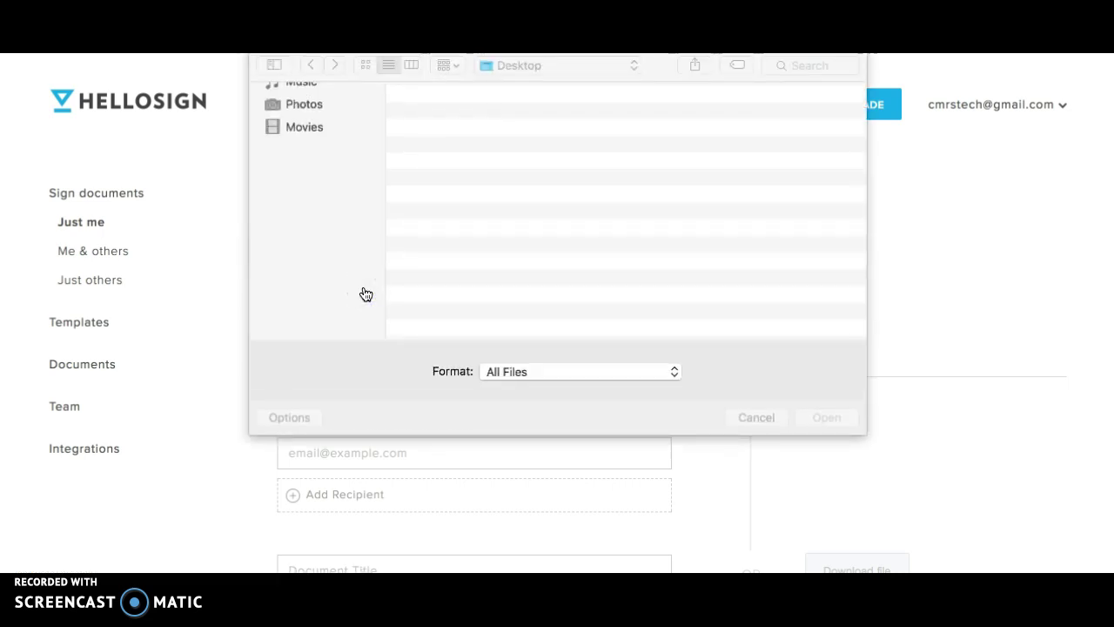
double_click(517, 113)
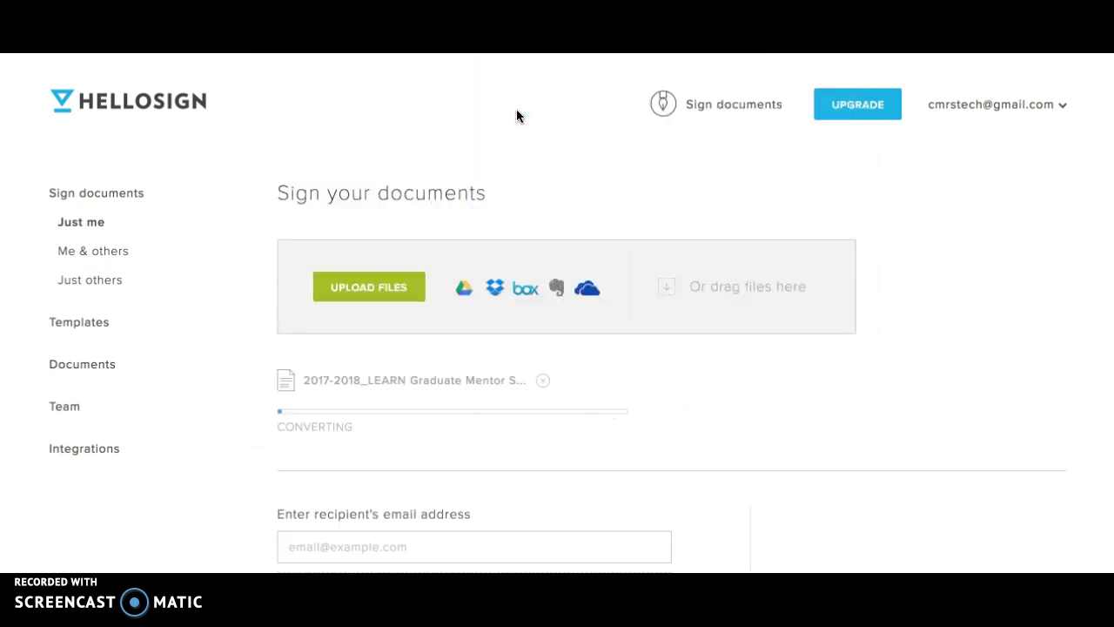
left_click(315, 432)
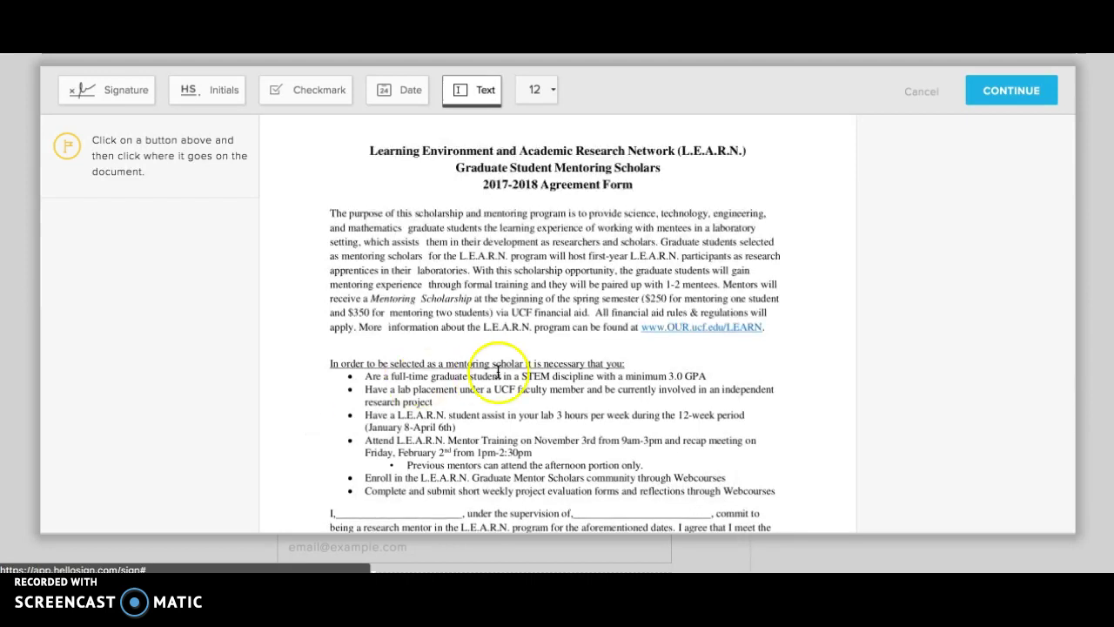
scroll(511, 370, "down", 5)
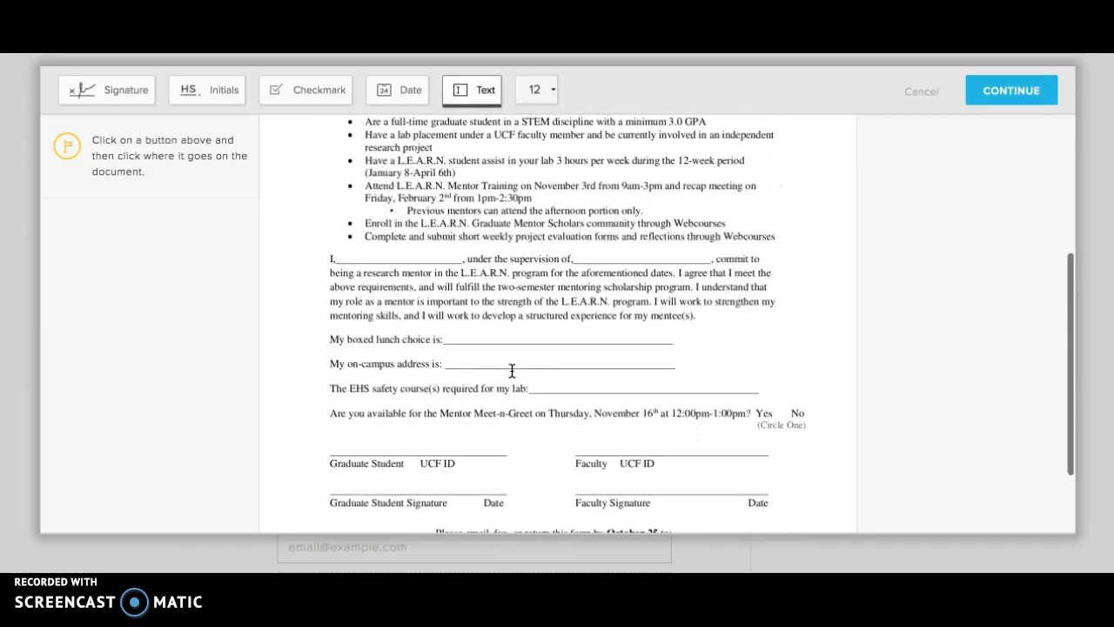
scroll(512, 370, "down", 2)
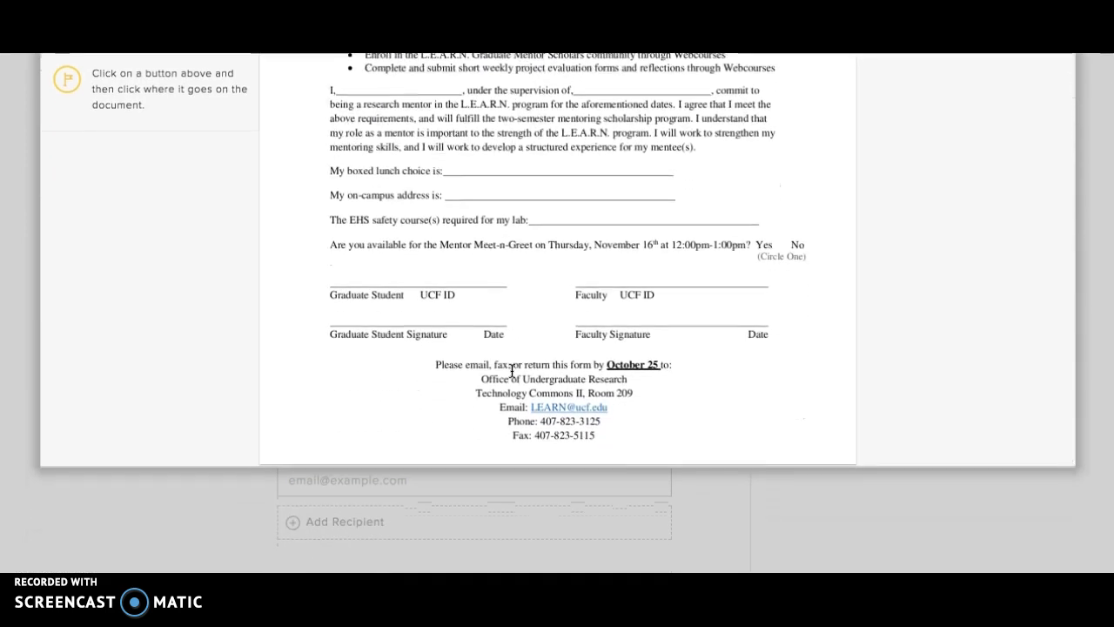
left_click(433, 344)
scroll(199, 163, "up", 7)
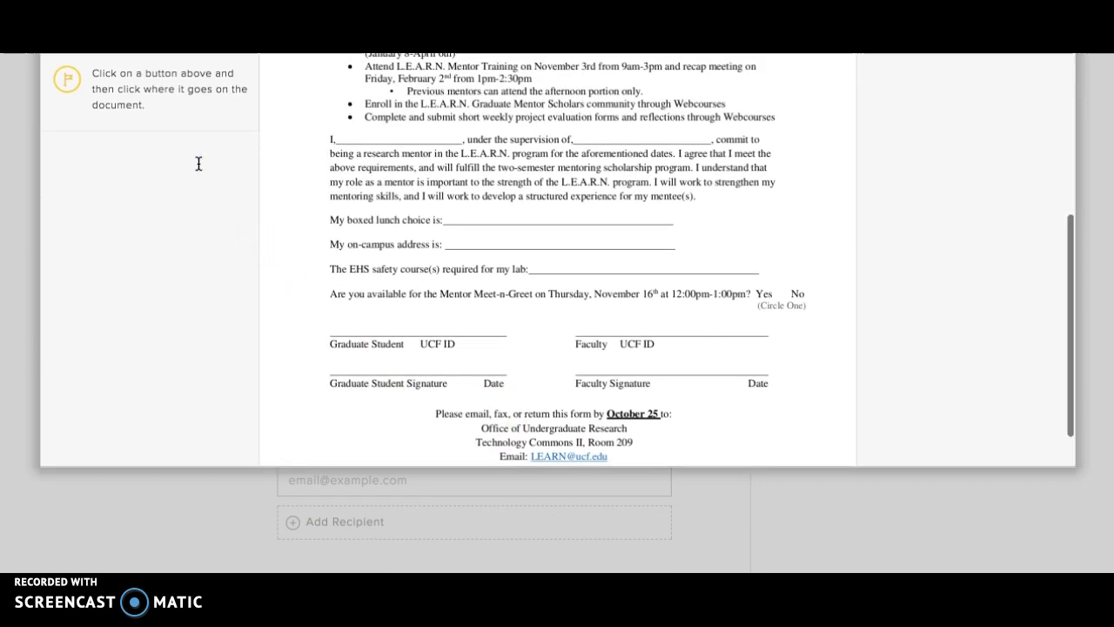
scroll(198, 164, "up", 1)
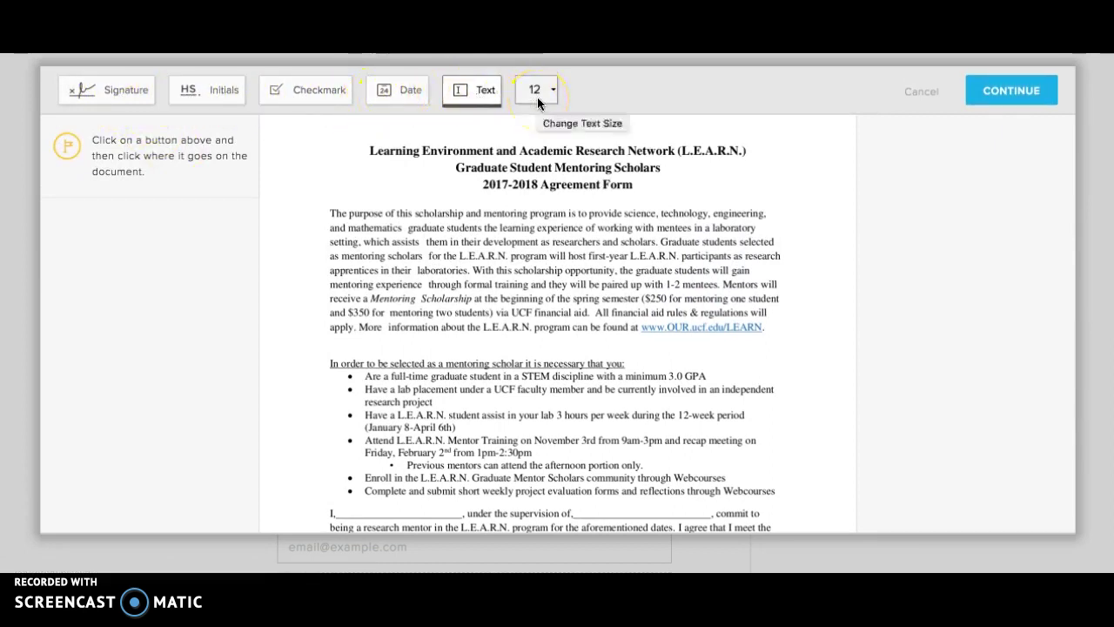
scroll(537, 310, "down", 3)
scroll(537, 311, "down", 2)
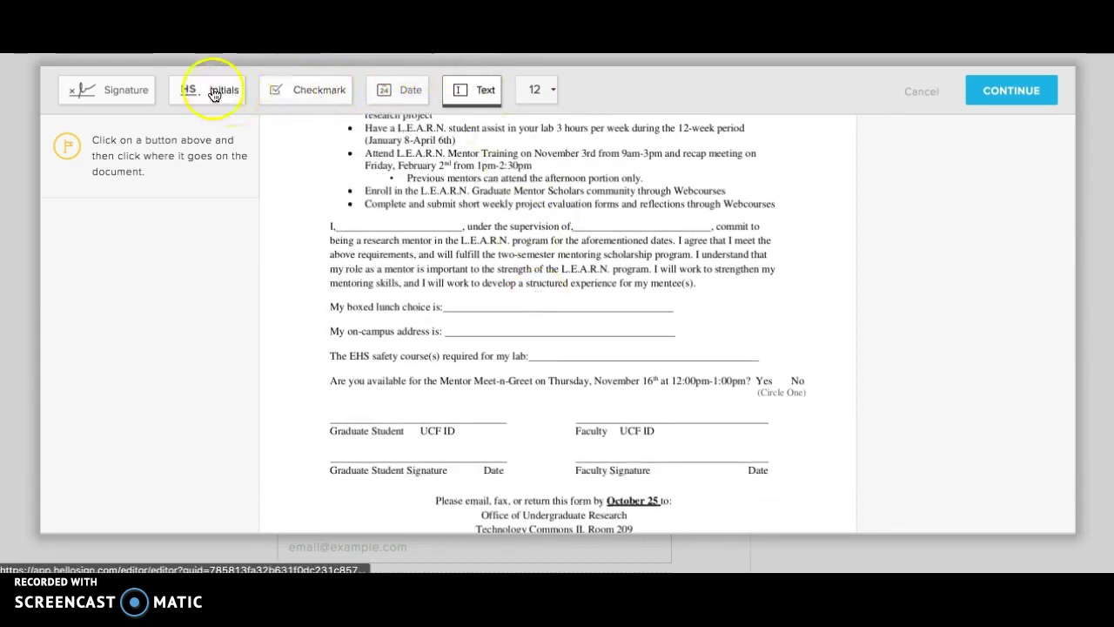
- Add a text box with the student's full name on the Graduate Student line
left_click(457, 93)
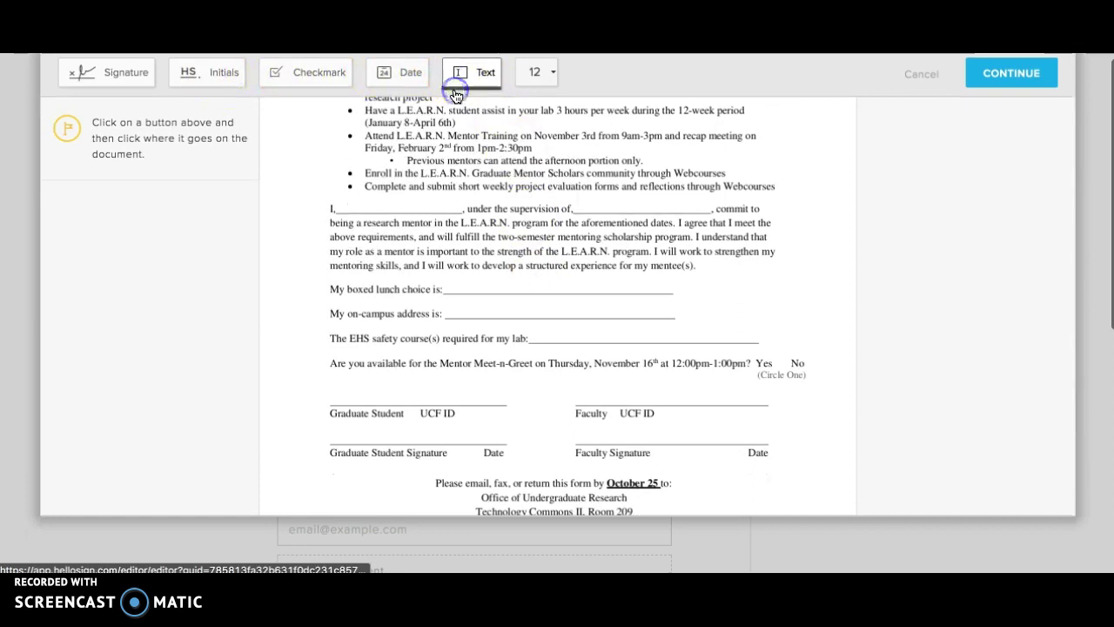
left_click(330, 398)
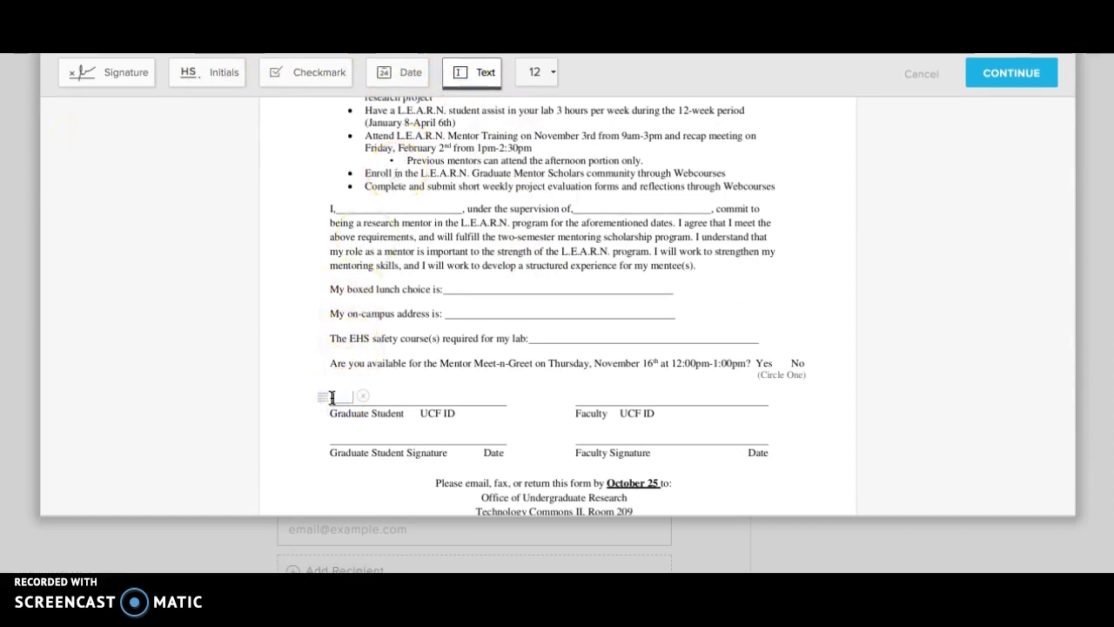
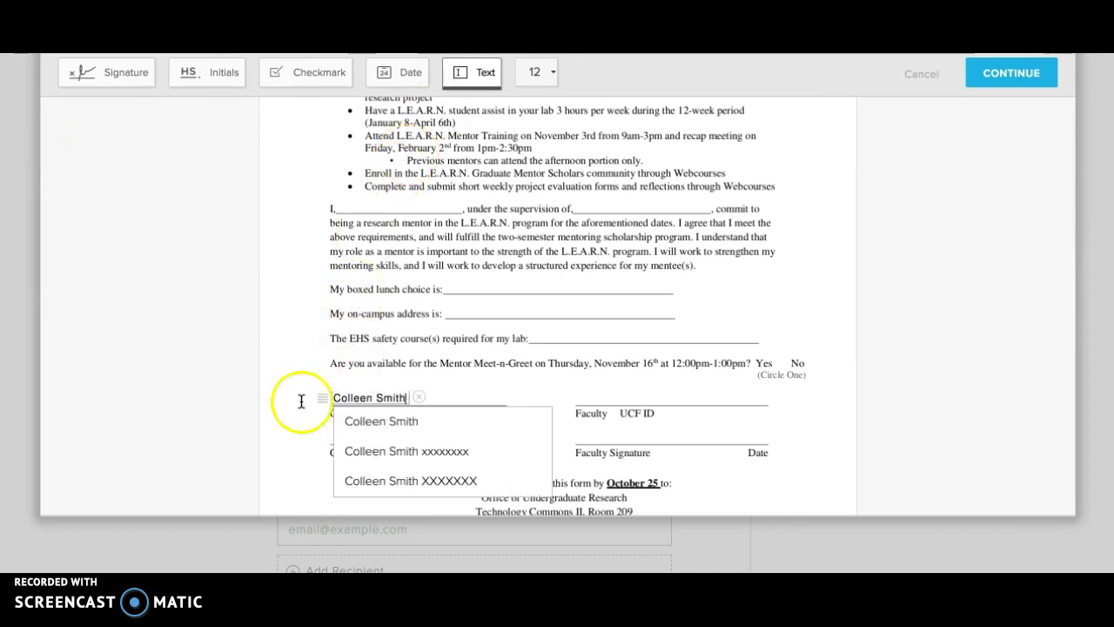
left_click(296, 405)
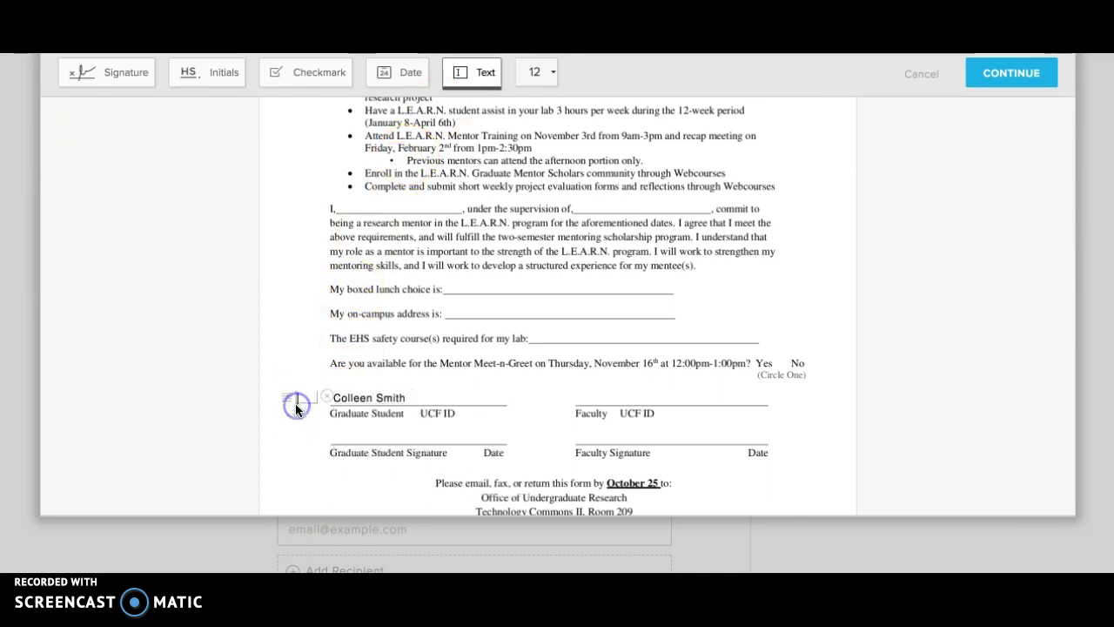
left_click(324, 400)
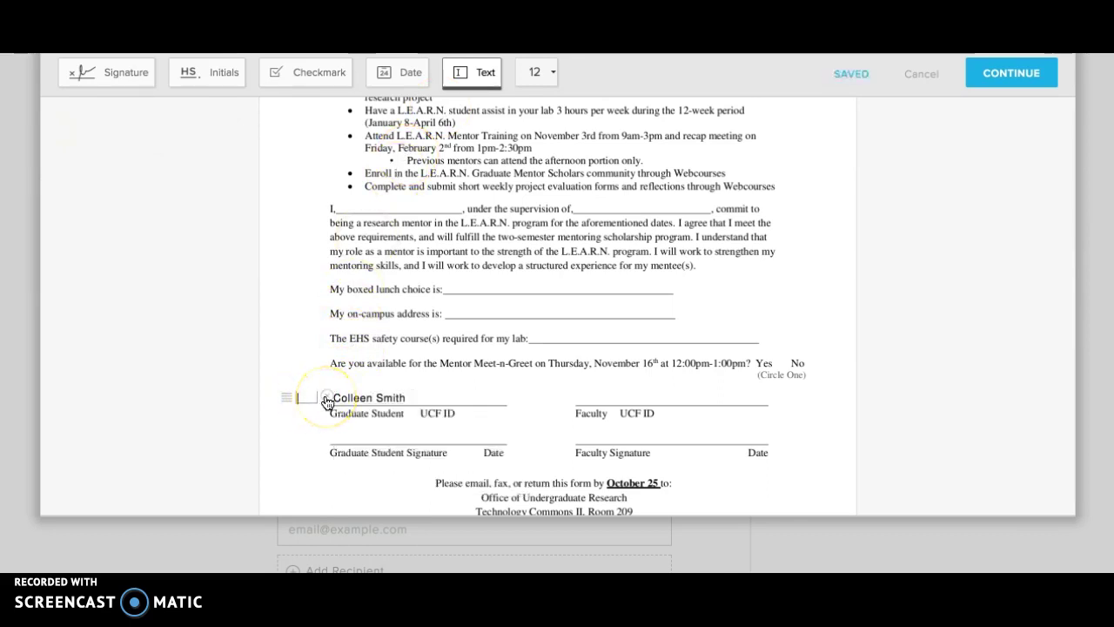
left_click(402, 394)
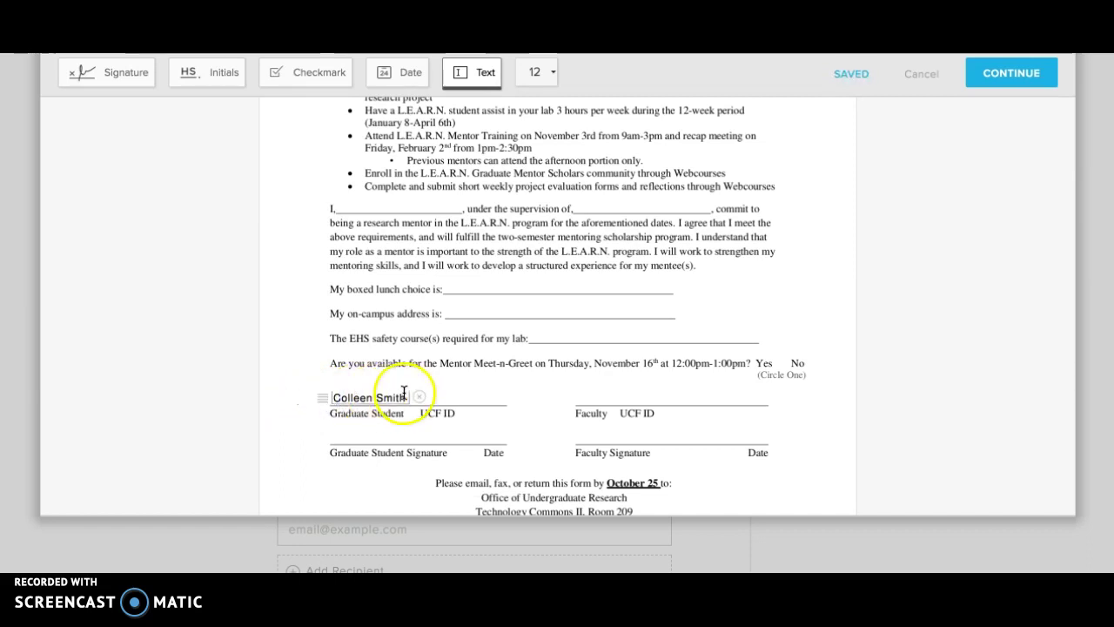
- Add the masked UCF ID beside the name and delete the stray empty text box
left_click(438, 396)
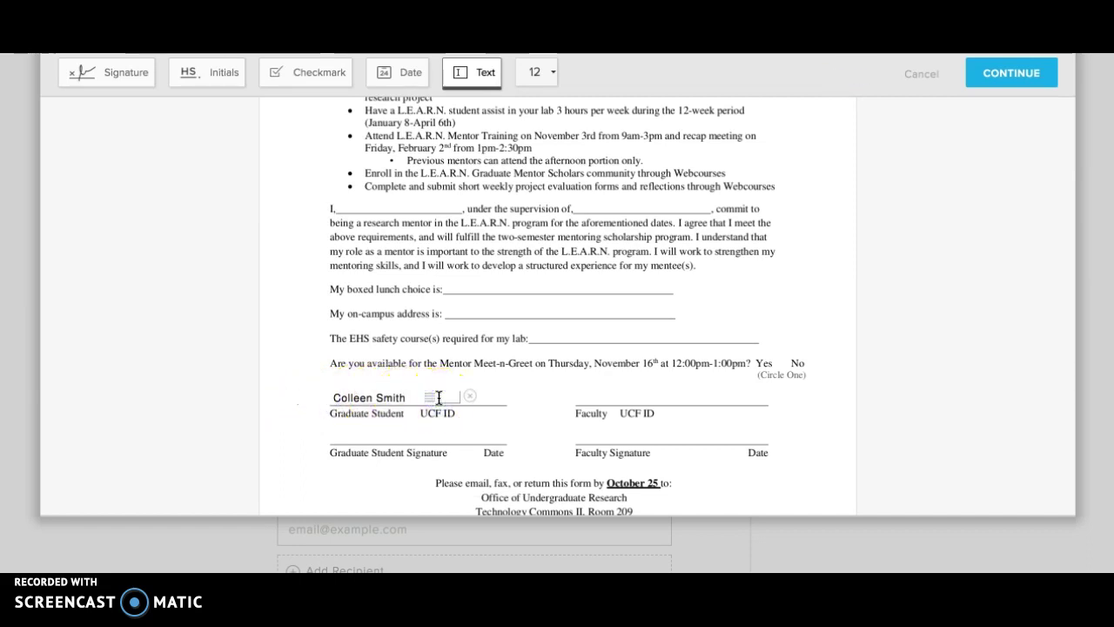
type("xxxxx")
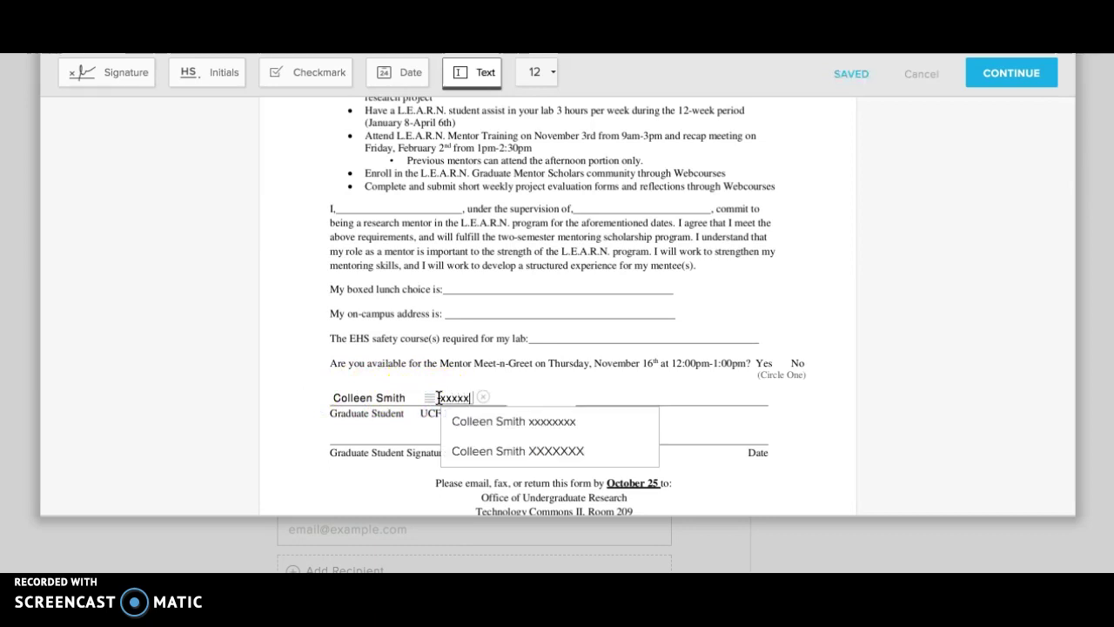
type("xxx")
left_click(531, 425)
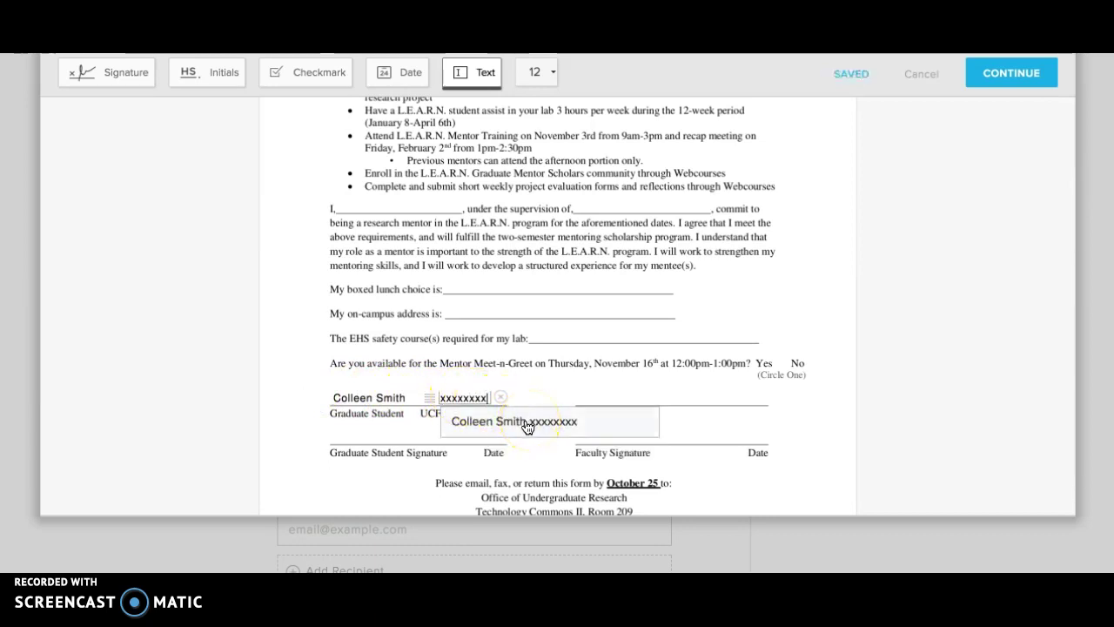
left_click(470, 423)
left_click(553, 421)
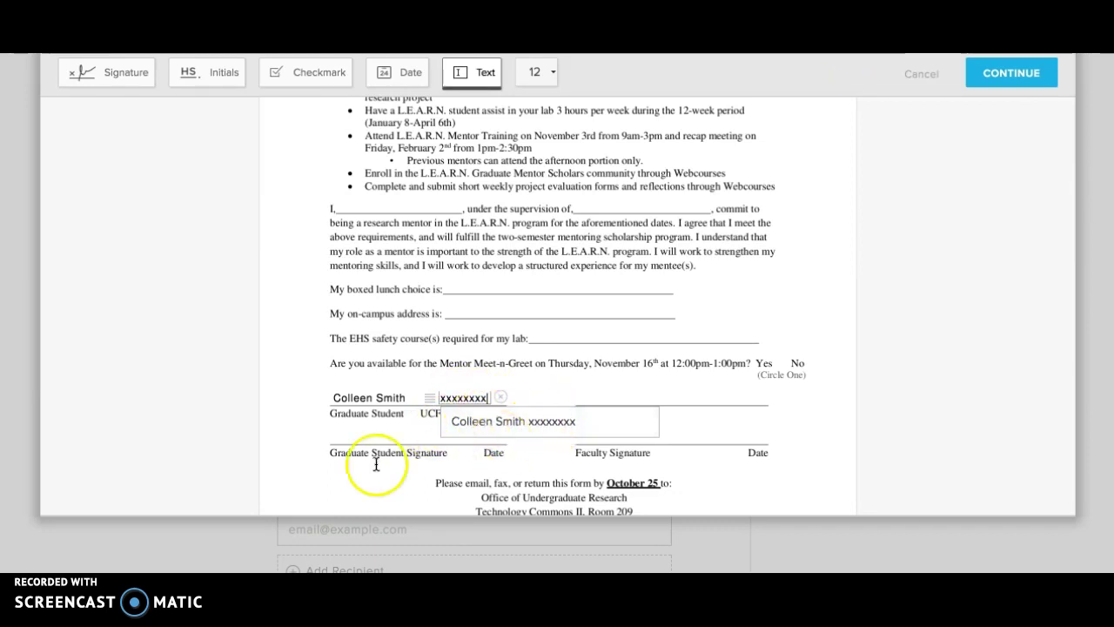
left_click(275, 443)
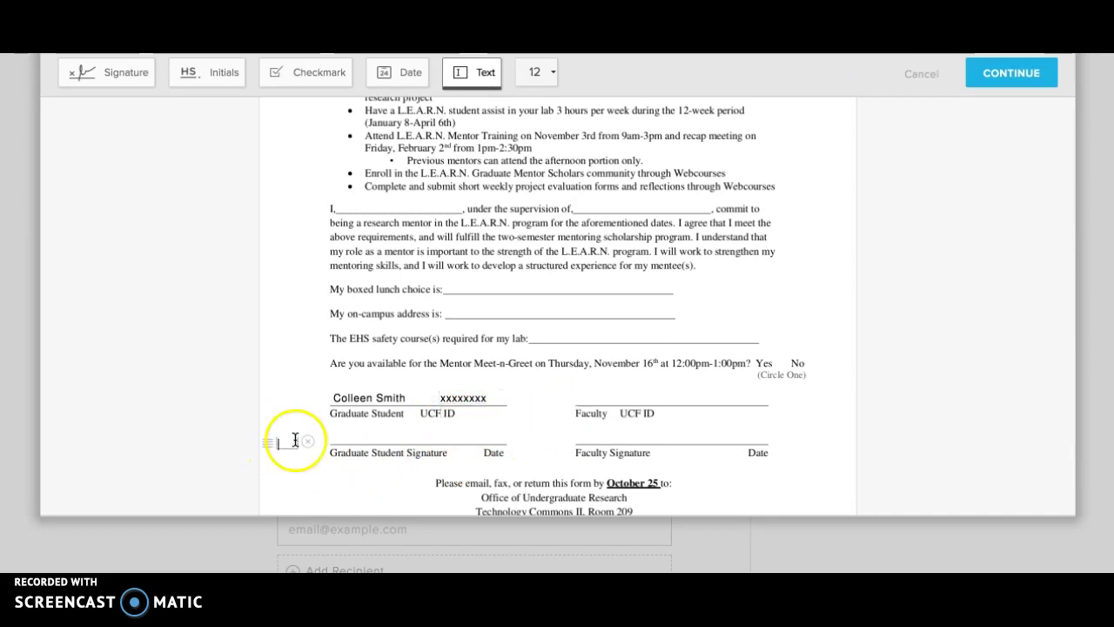
left_click(307, 443)
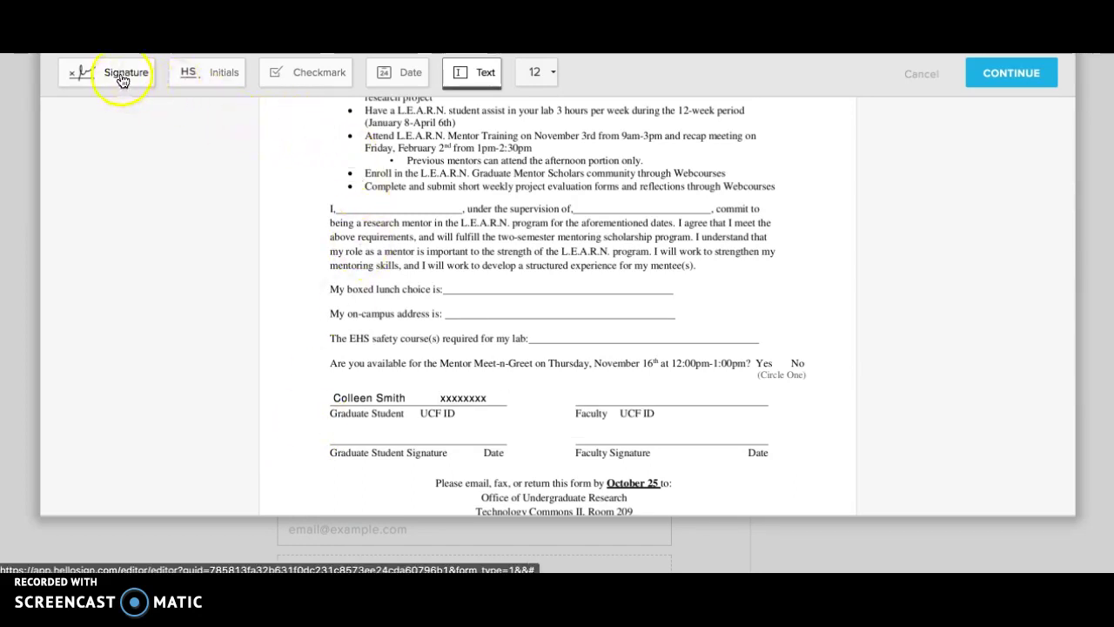
- Insert the first saved signature and place it on the Graduate Student Signature line
left_click(123, 81)
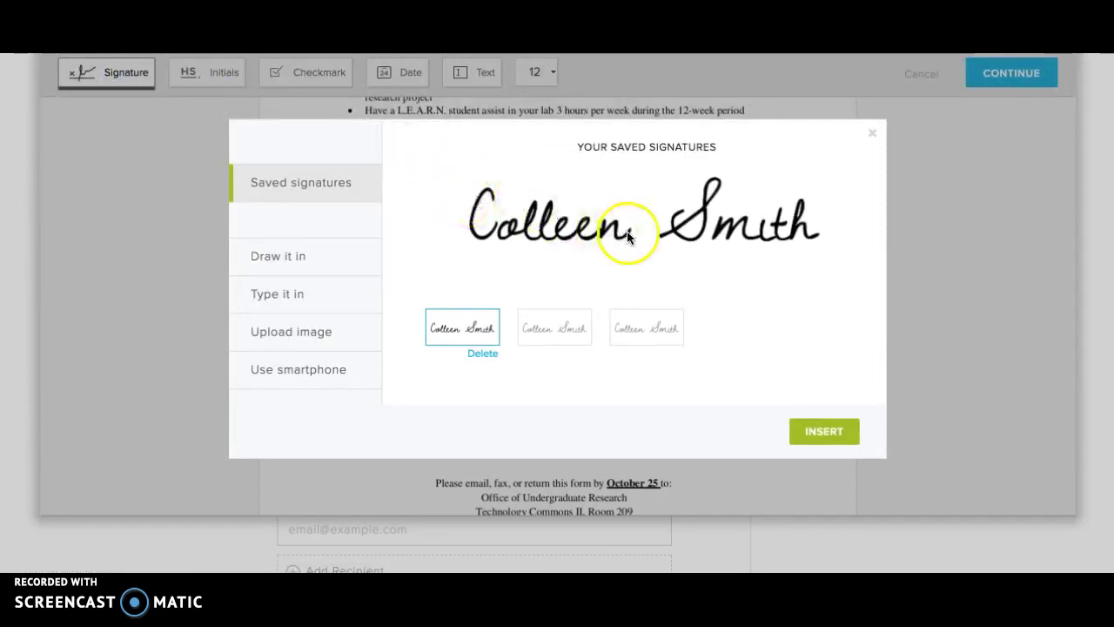
left_click(554, 324)
left_click(659, 319)
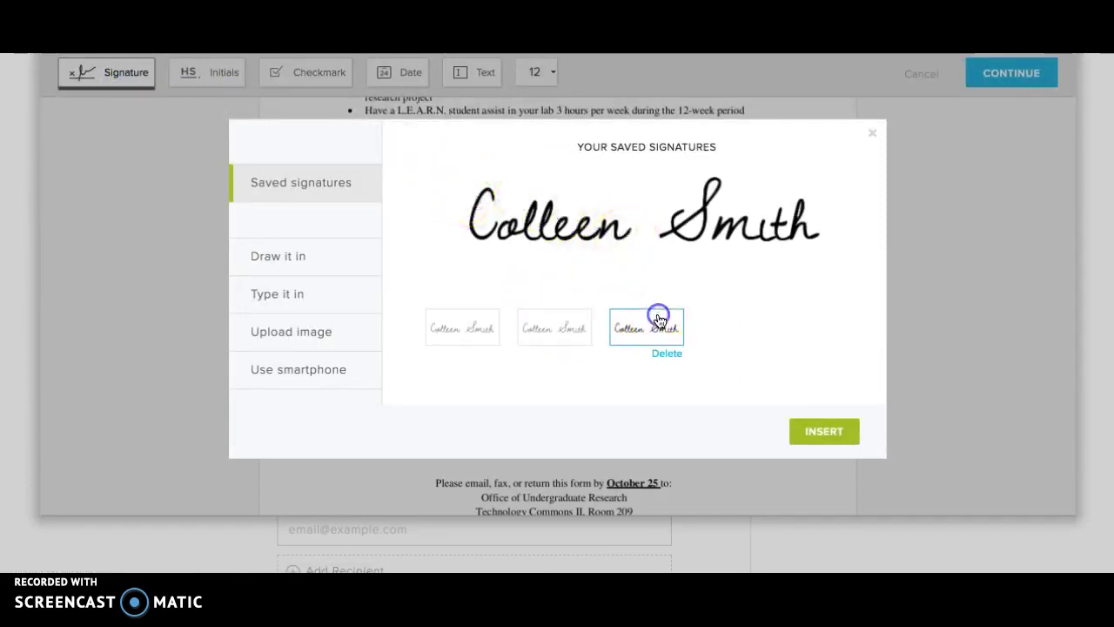
left_click(499, 327)
left_click(823, 430)
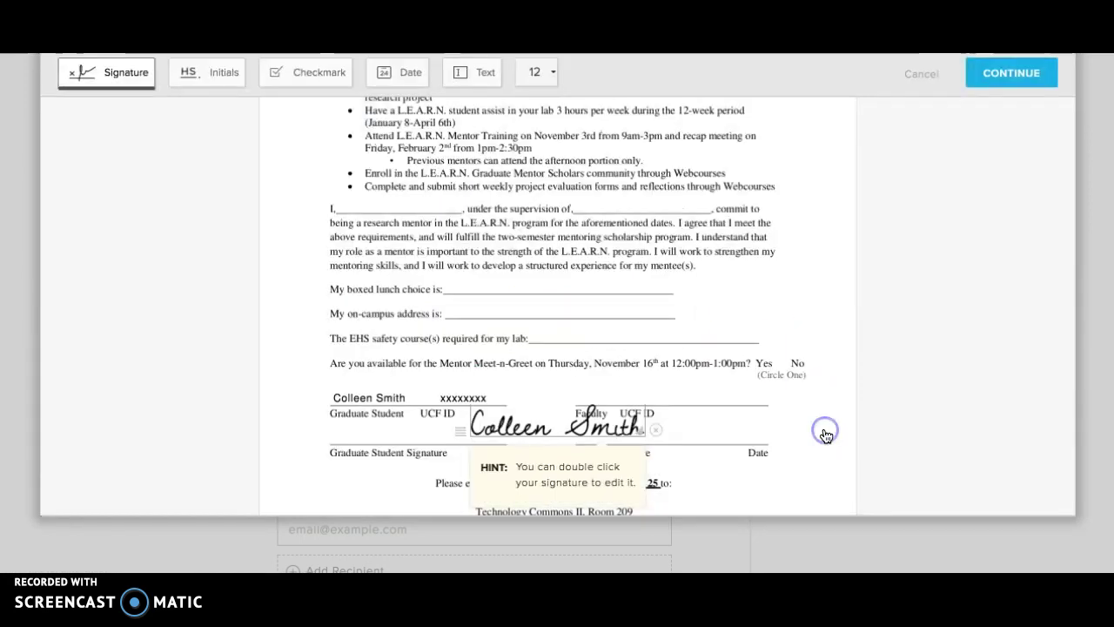
left_click_drag(614, 426, 410, 435)
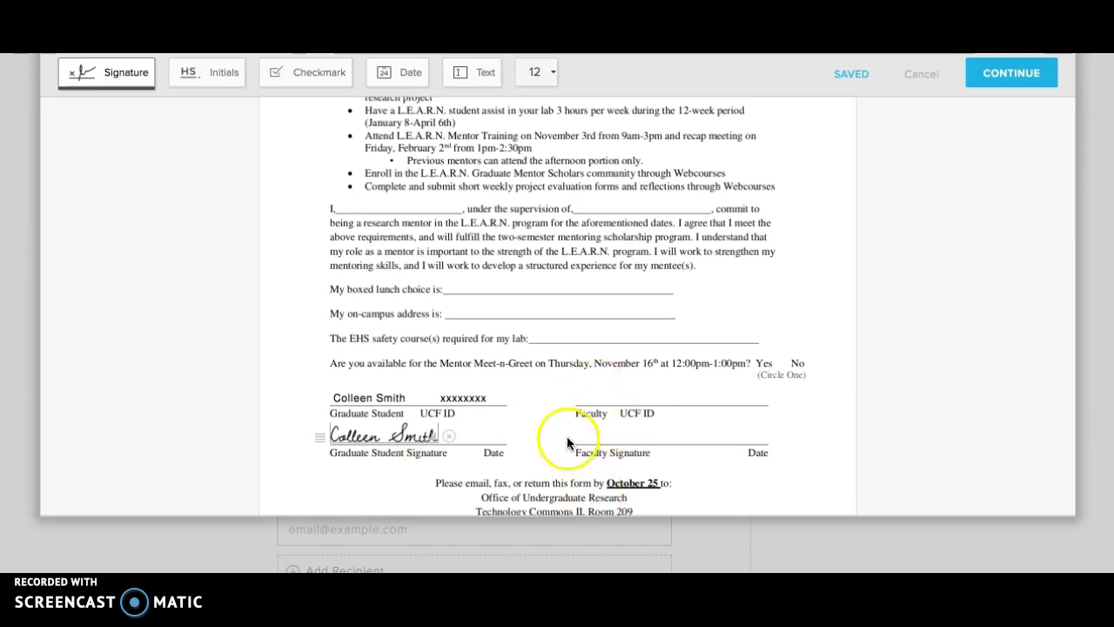
- Place the date 11 / 05 / 2017 beside the signature, aligned above the Date label
left_click(401, 82)
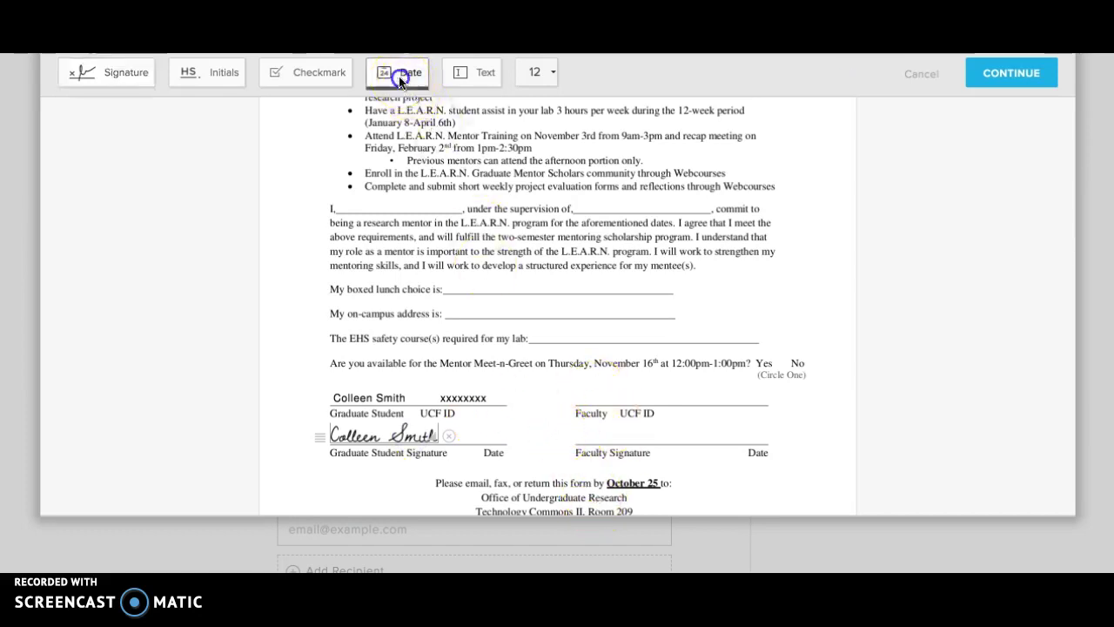
left_click(474, 437)
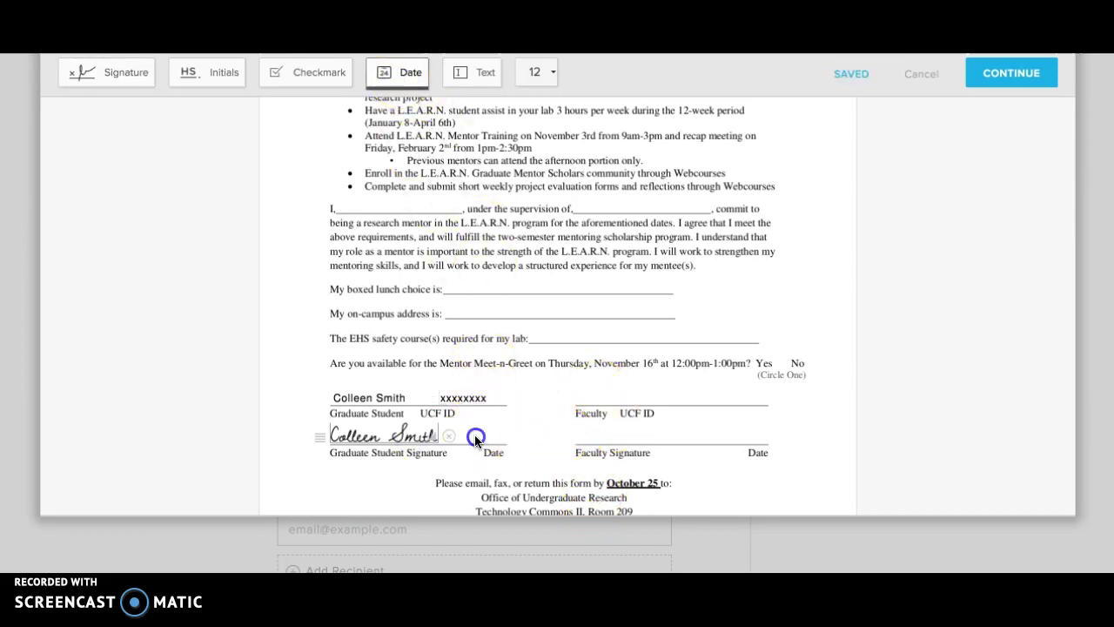
left_click(480, 436)
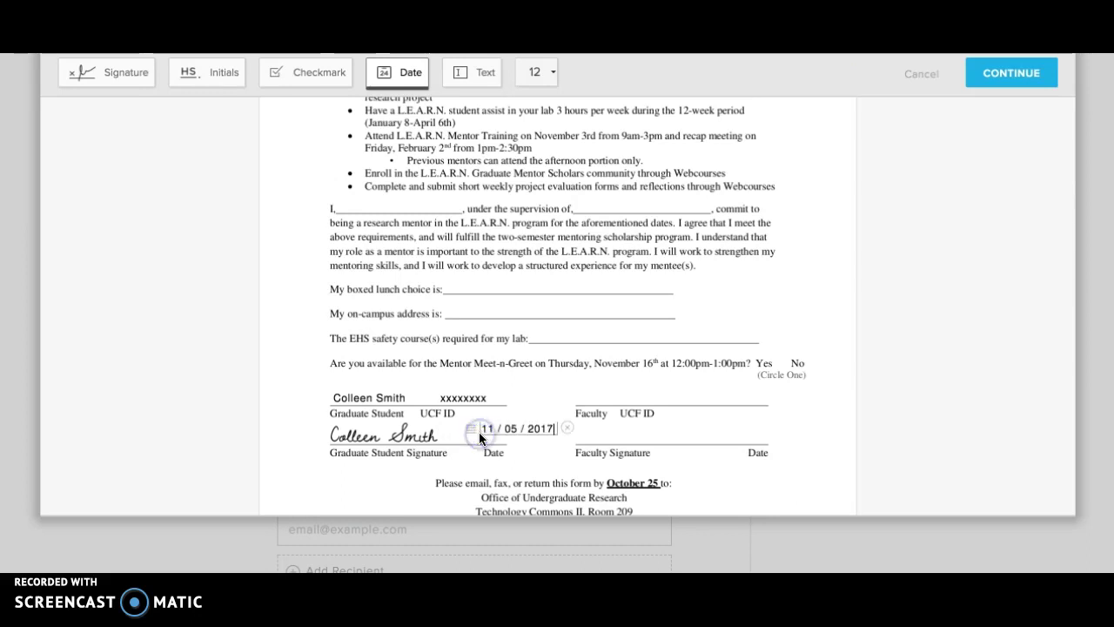
left_click_drag(468, 432, 444, 434)
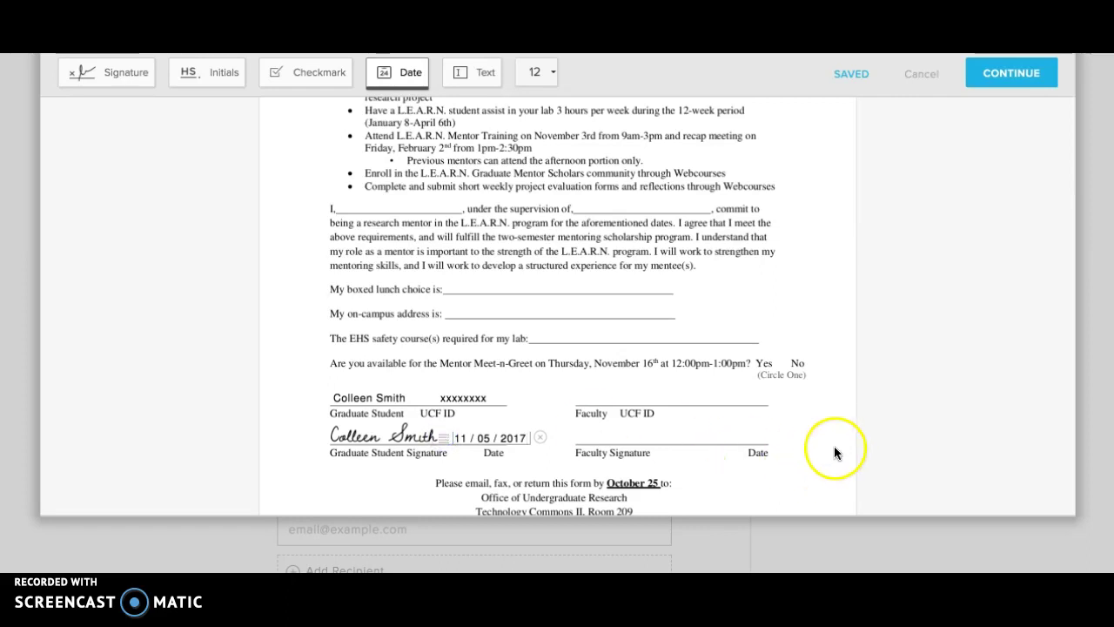
left_click(412, 75)
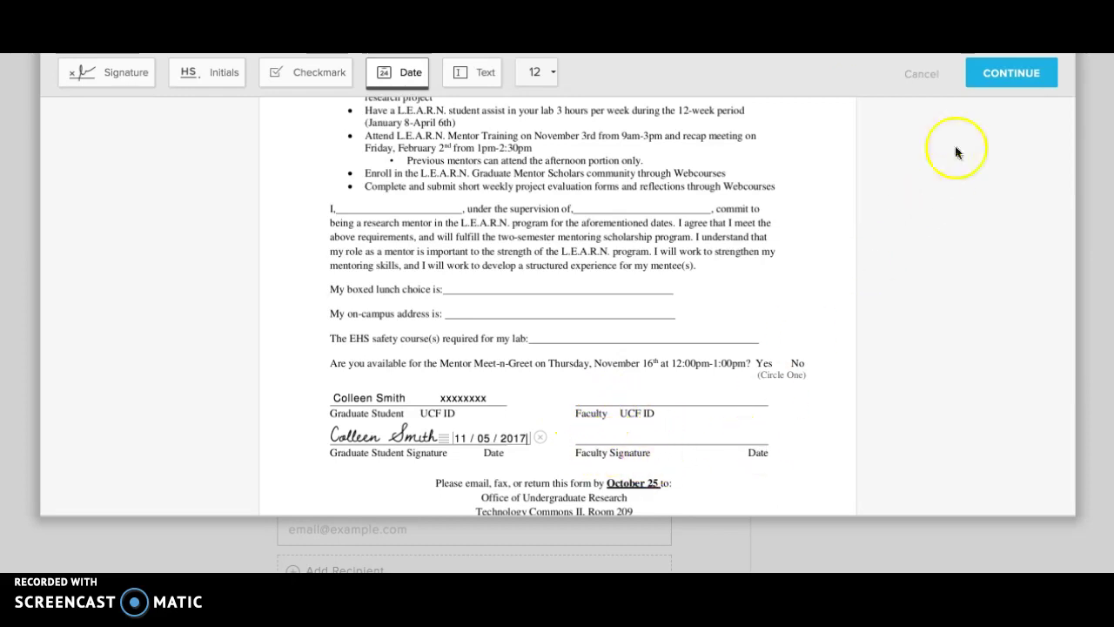
- Continue to sending options and enter the recipient's e-mail address
left_click(991, 75)
mouse_move(992, 80)
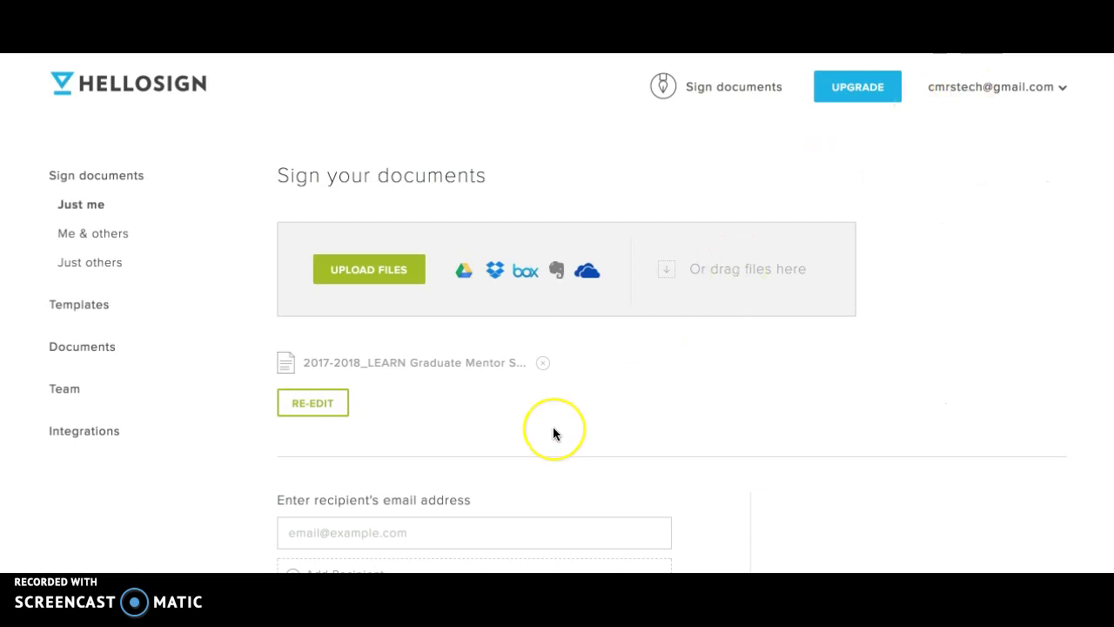
scroll(553, 432, "down", 3)
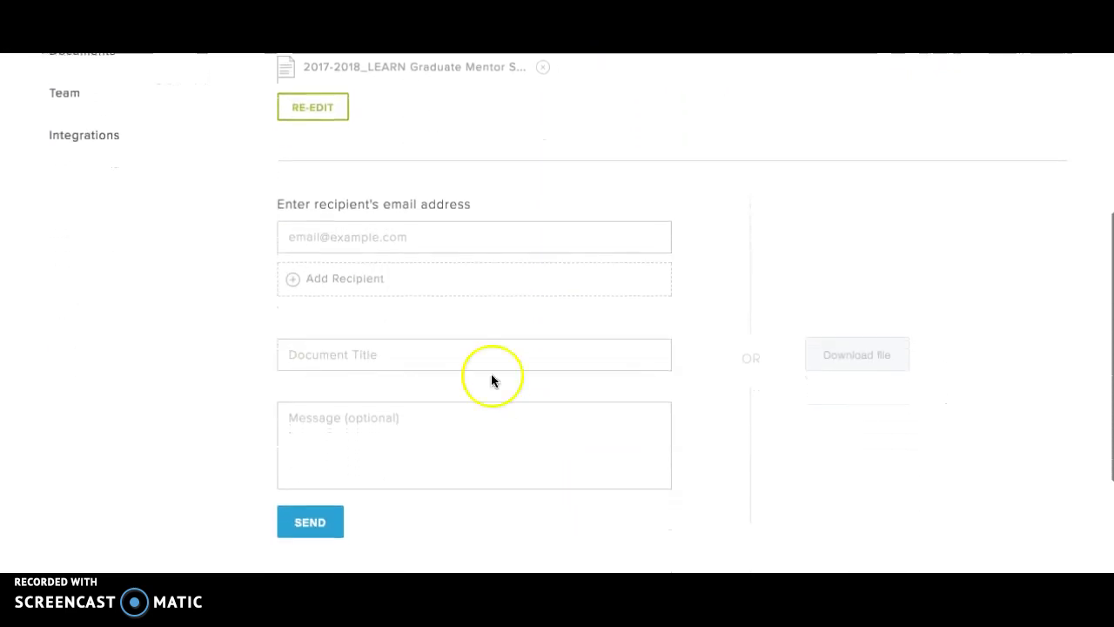
left_click(363, 231)
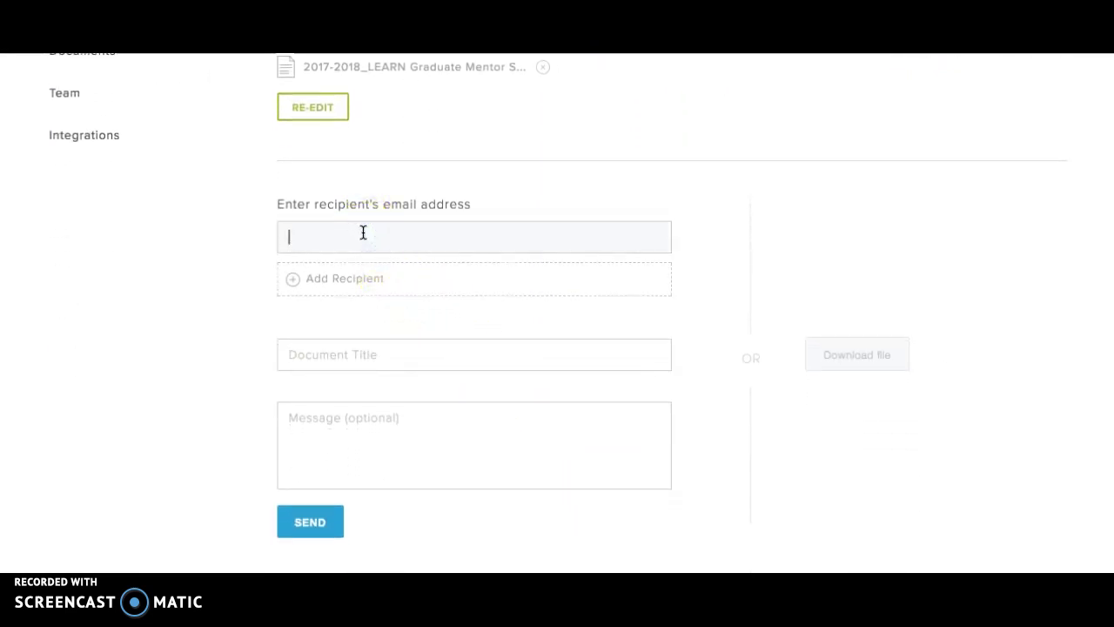
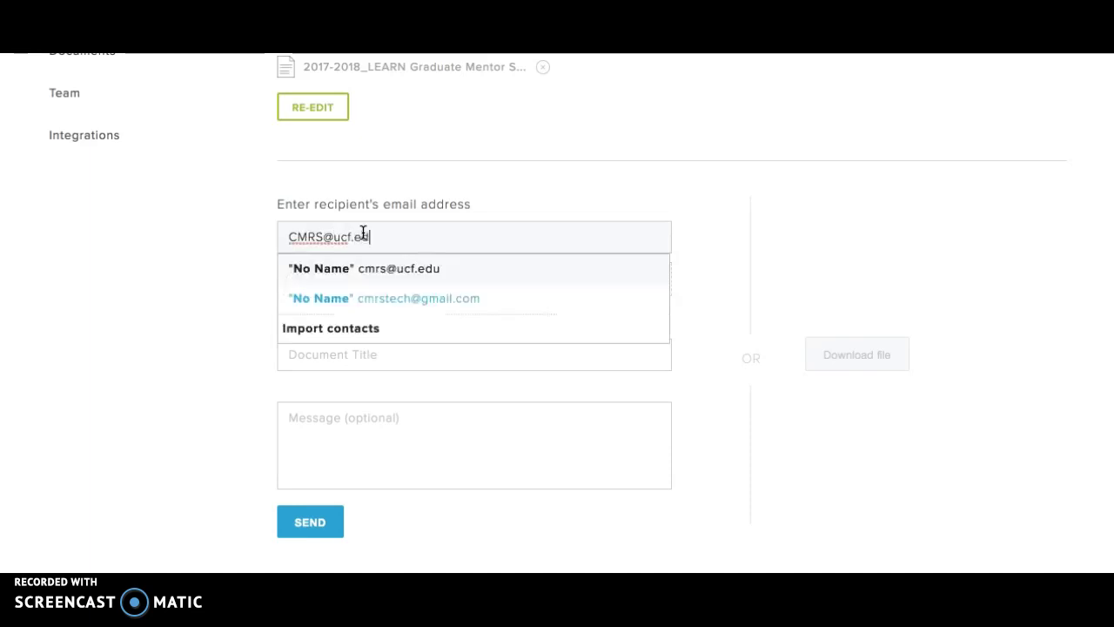
left_click(182, 302)
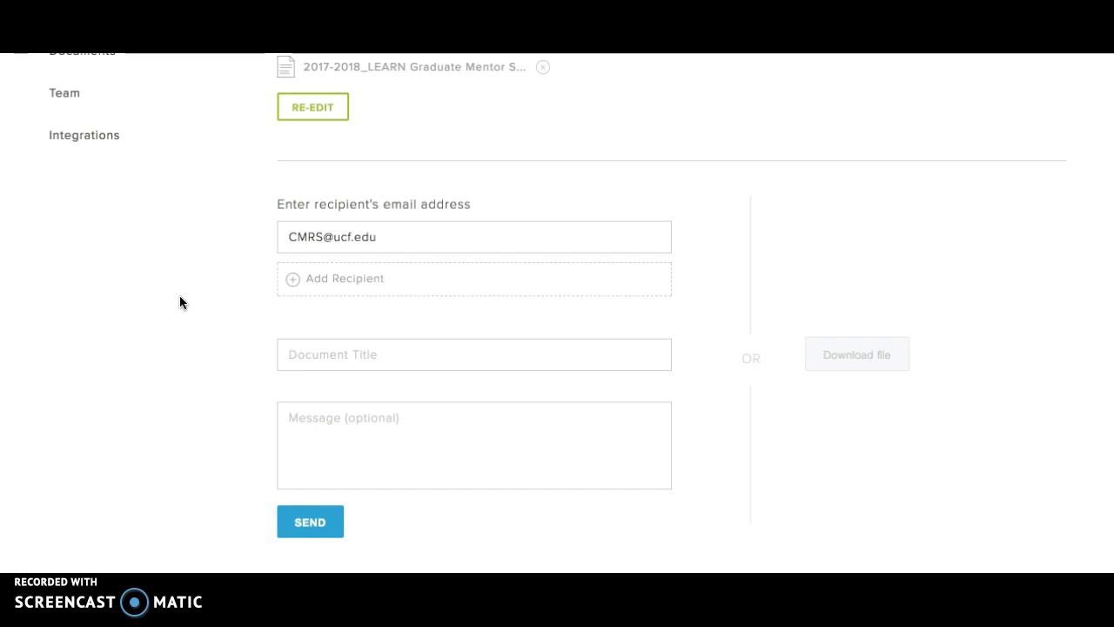
- Title the document 'GRM Agreement', add the message 'Thanks for the Opportunity!', and send it
left_click(359, 365)
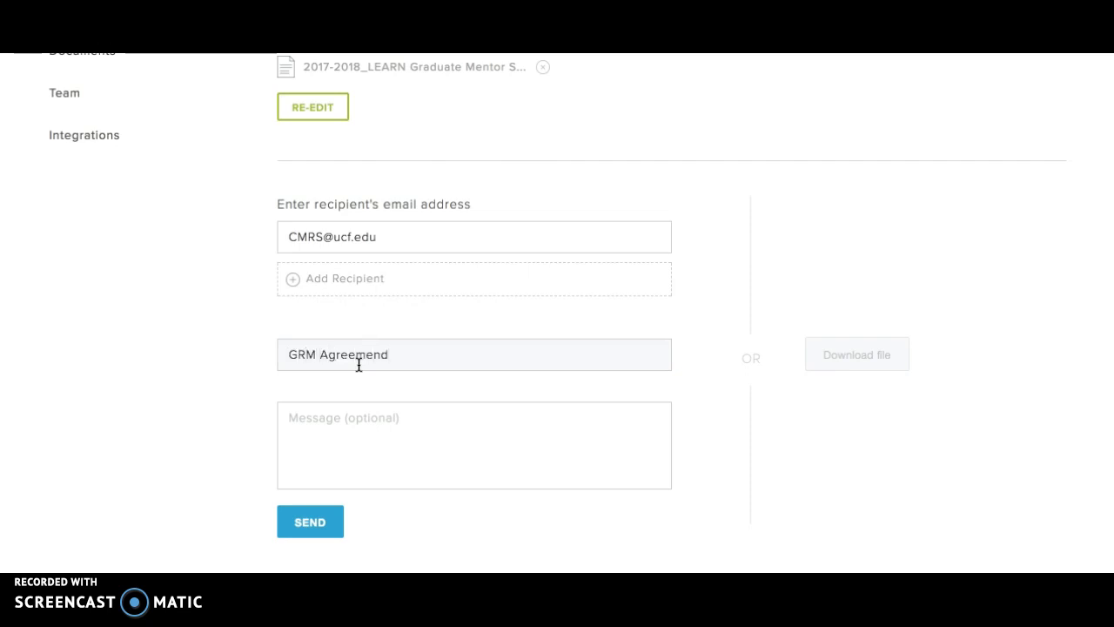
left_click(295, 448)
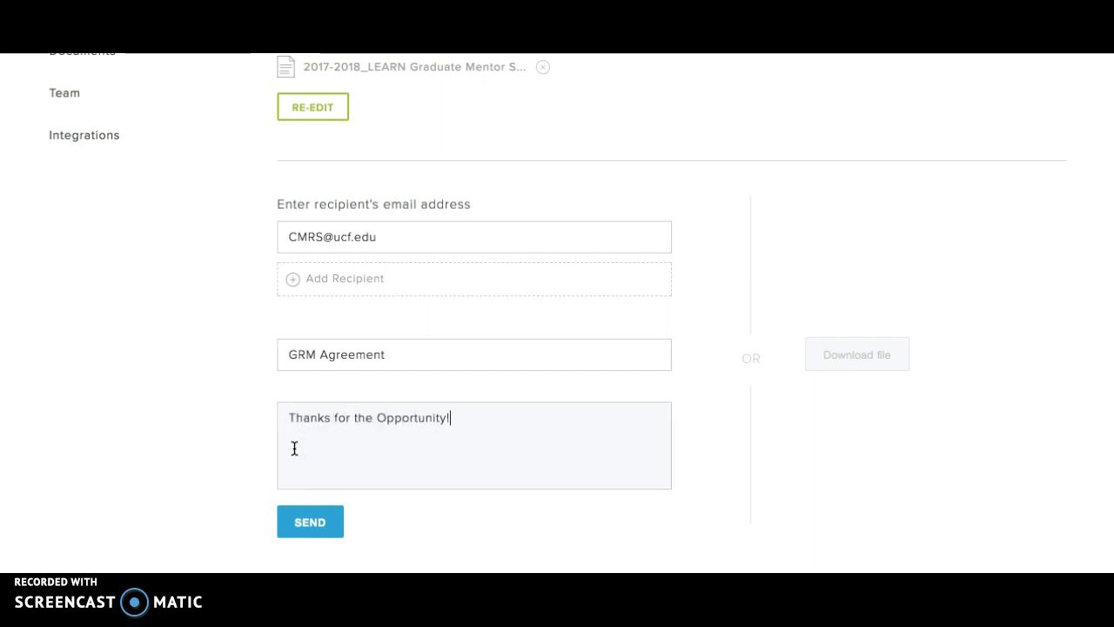
left_click(326, 530)
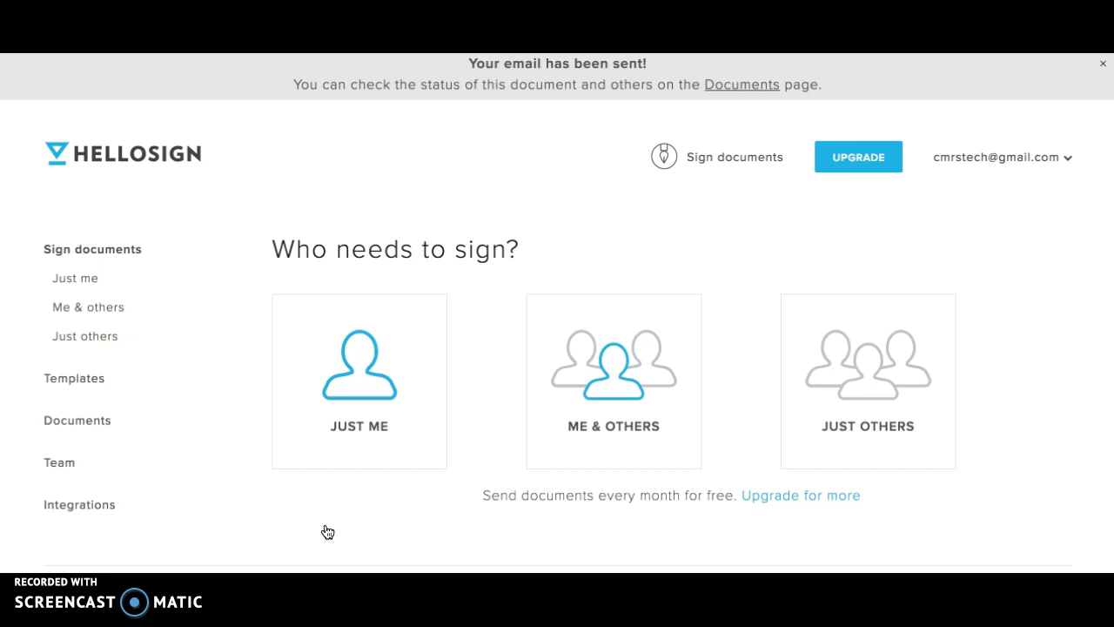
- Read HelloSign's 'Your document has been sent' email for Test GRM Agreement in Gmail, then return to HelloSign
key("ctrl+Tab")
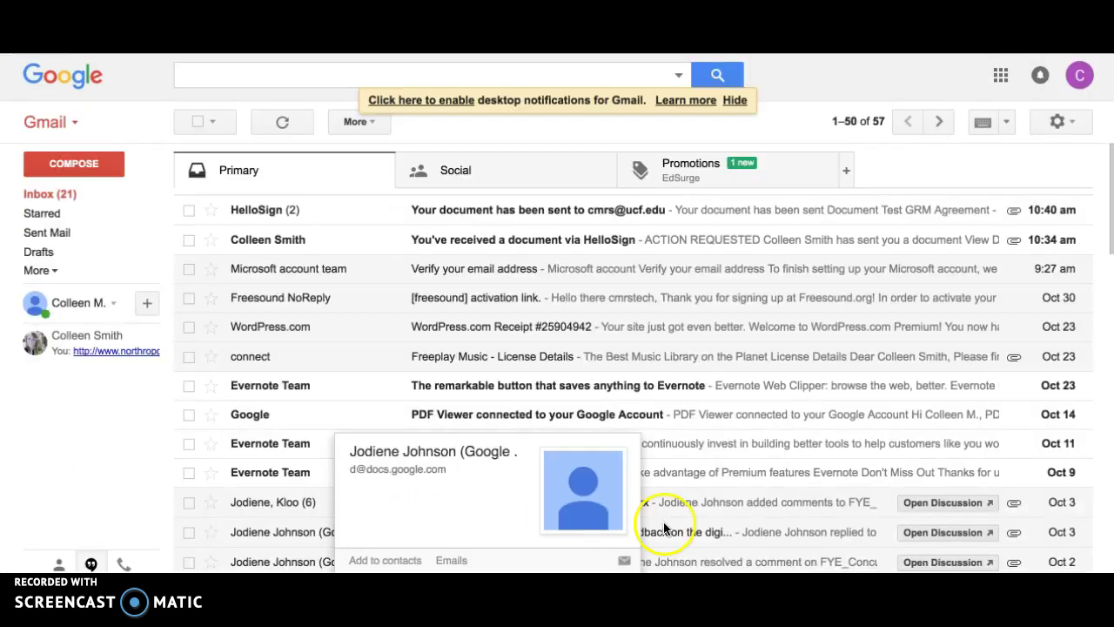
left_click(561, 210)
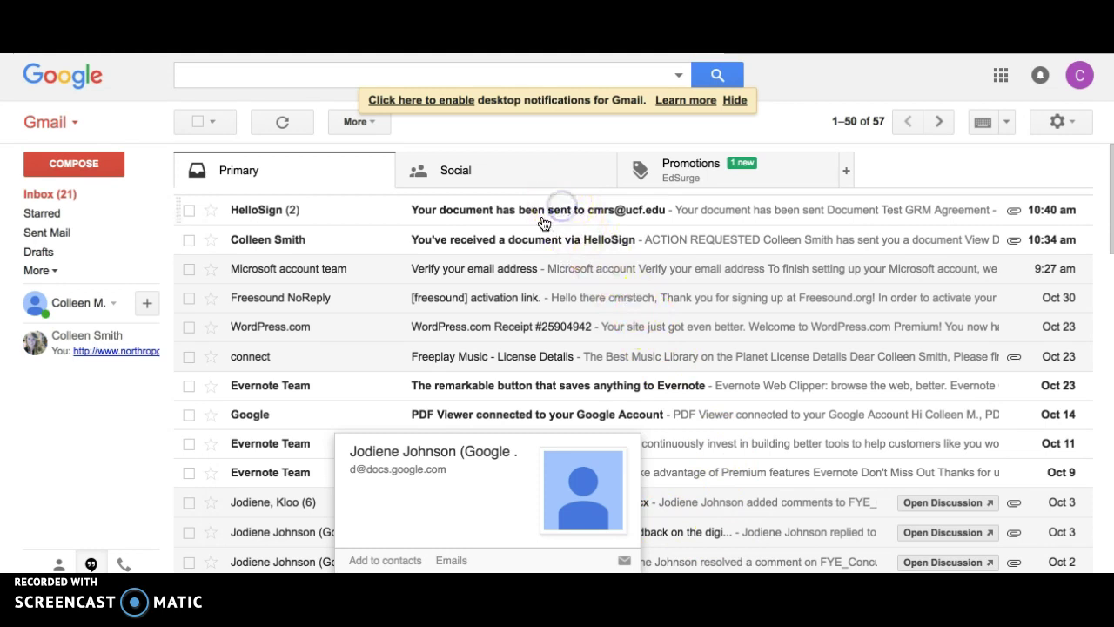
left_click(535, 213)
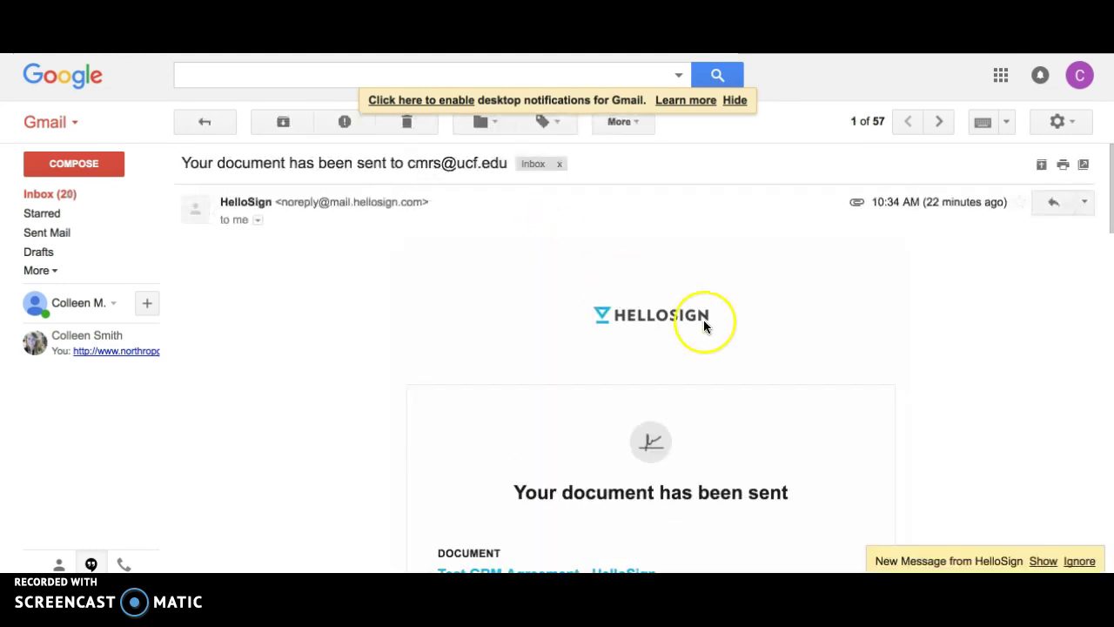
scroll(703, 323, "down", 5)
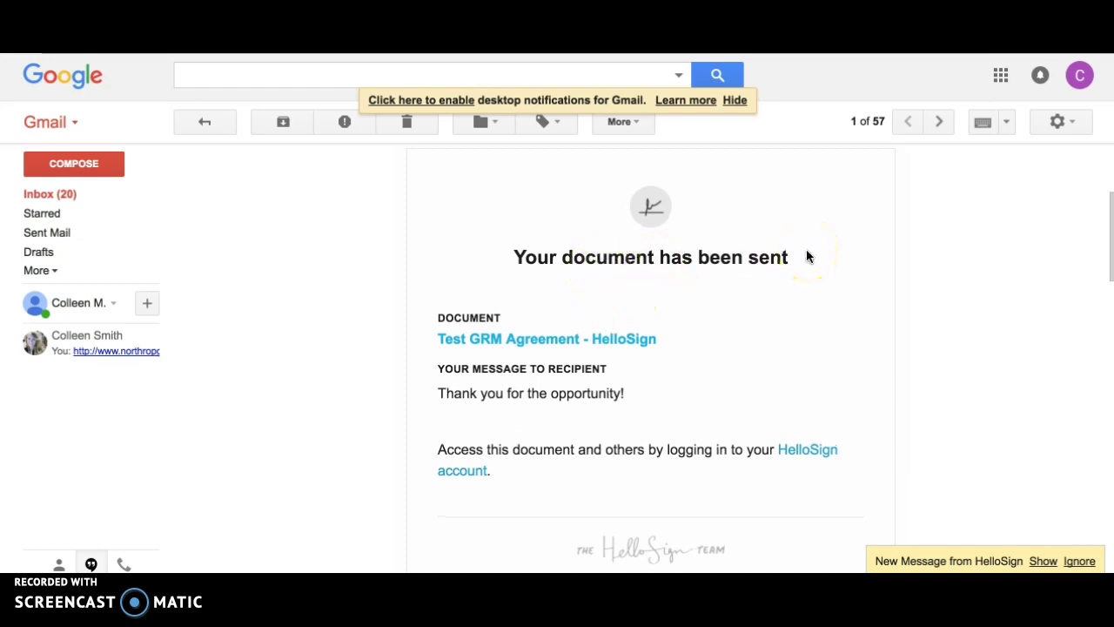
scroll(808, 391, "down", 3)
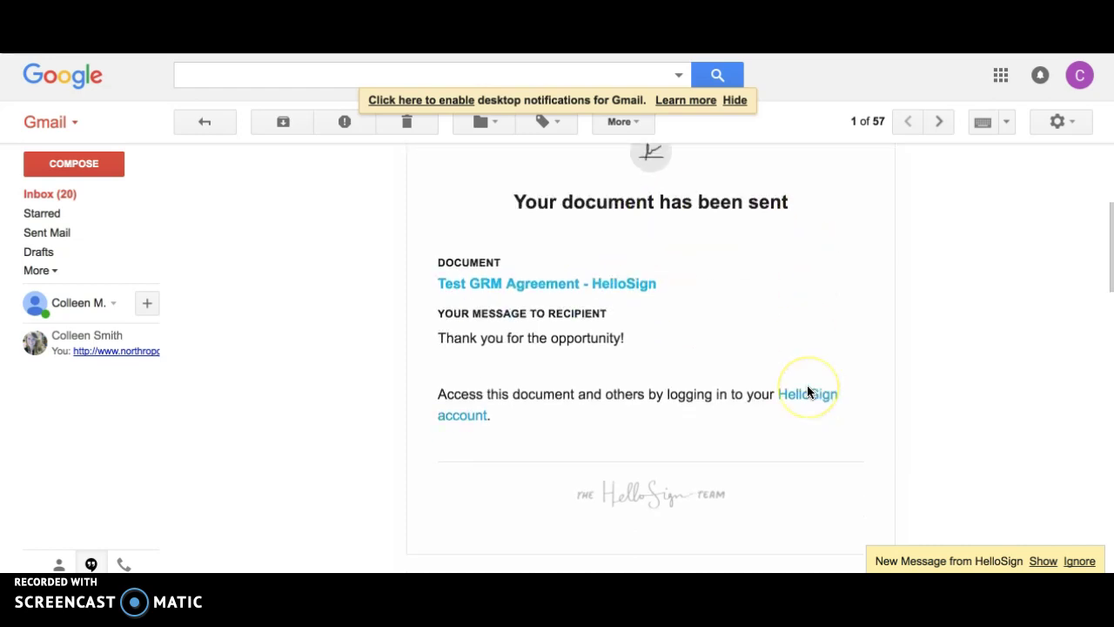
scroll(809, 391, "up", 3)
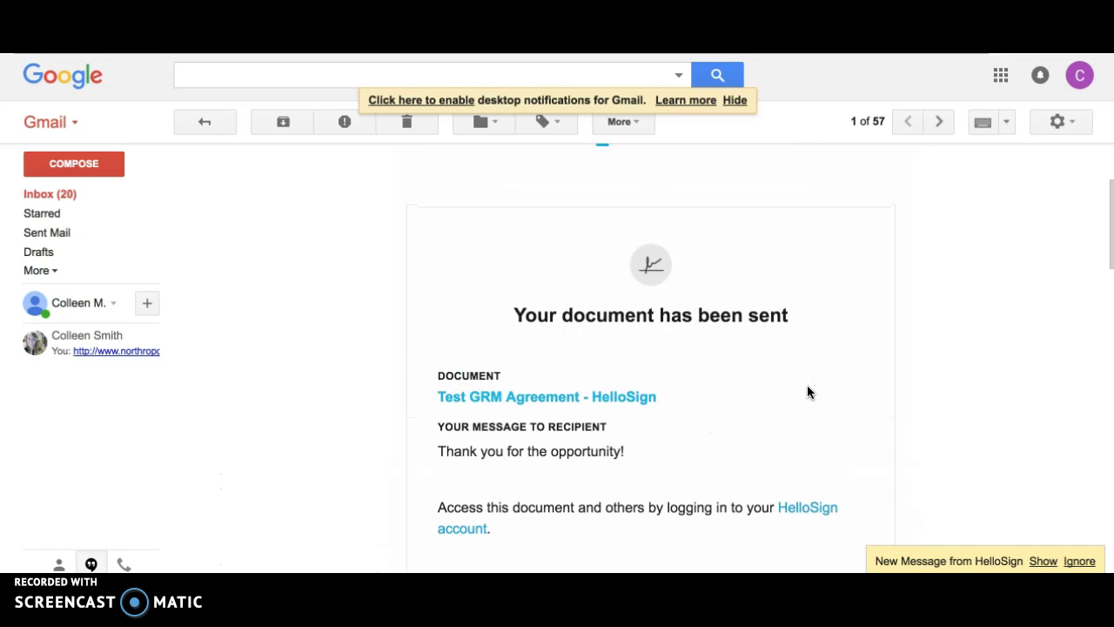
key("ctrl+Tab")
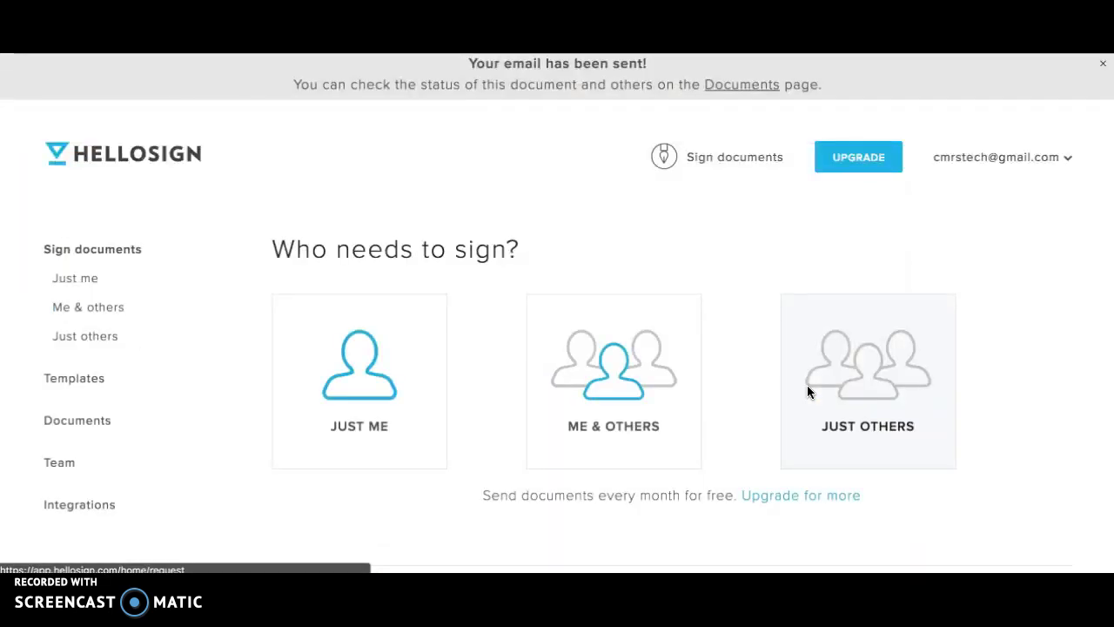
scroll(535, 169, "up", 1)
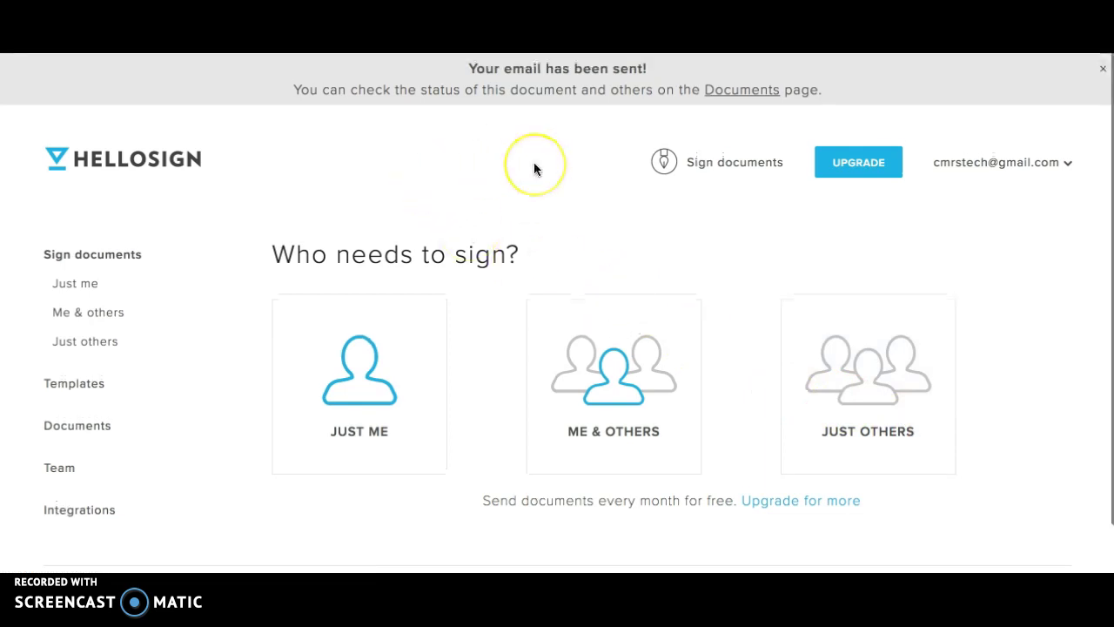